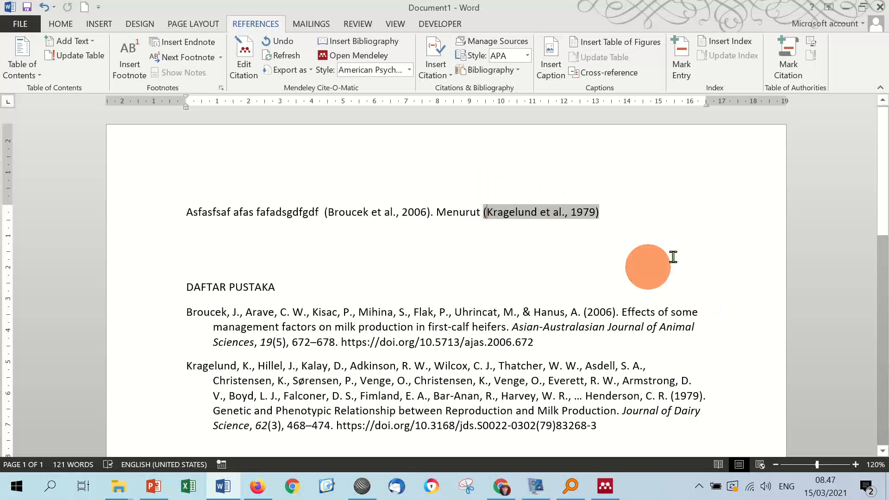
Step: Rewrite the 1979 citation with only the year in parentheses, keep the manual edit, and complete the sentence with "agd dgdsgs sgdfgdf."
key(BackSpace)
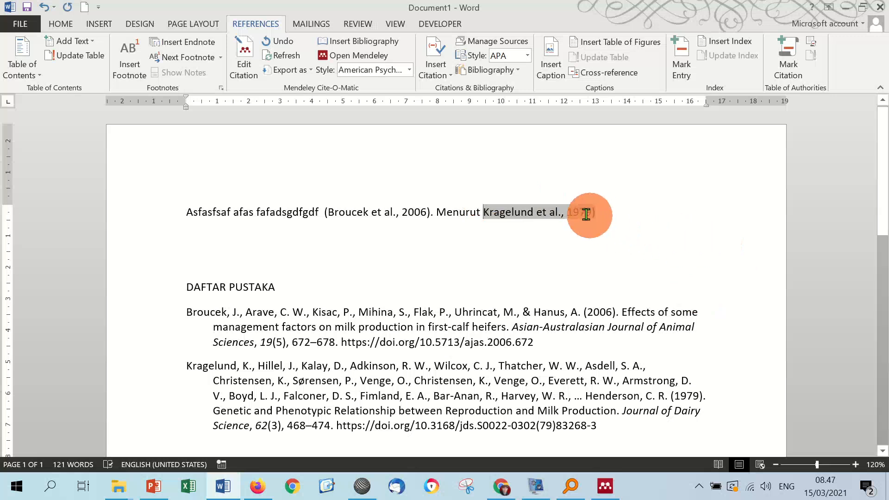
click(568, 212)
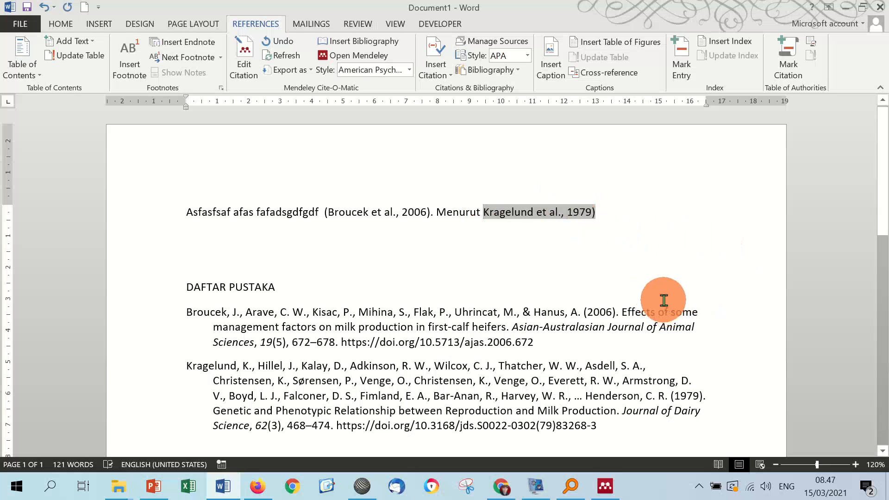
text(()
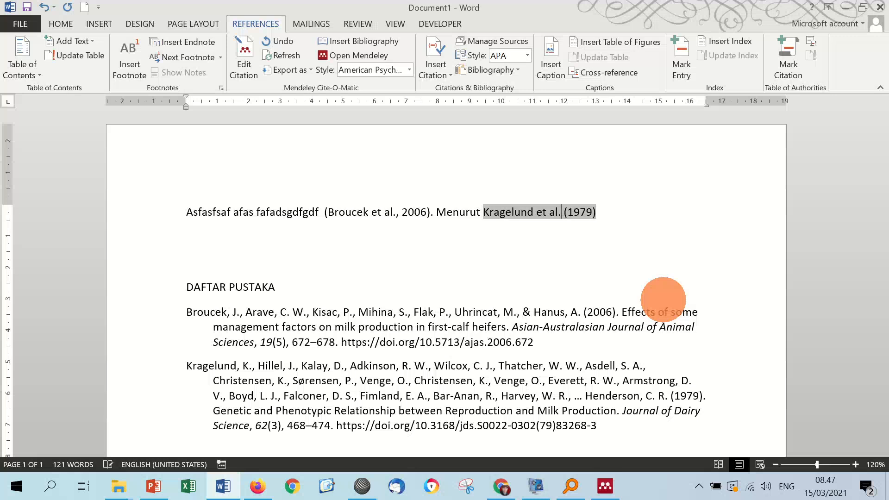
click(672, 219)
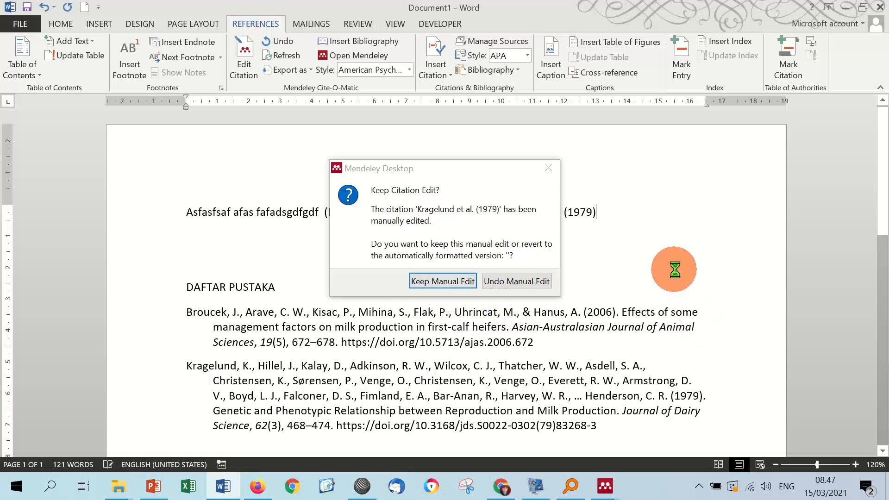
click(443, 281)
text(agd dgdsgs sgdfgdf.)
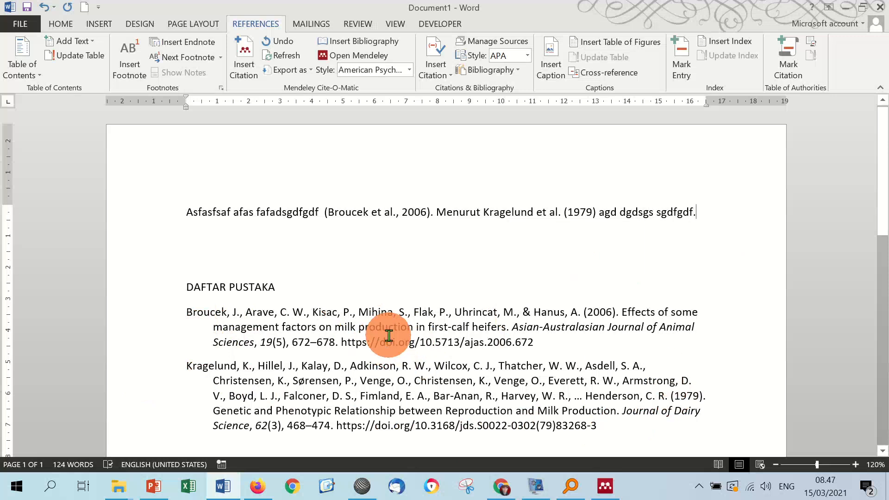
Step: Examine the bibliography and both in-text citations as linked Mendeley fields, and view the available Mendeley export options
click(188, 316)
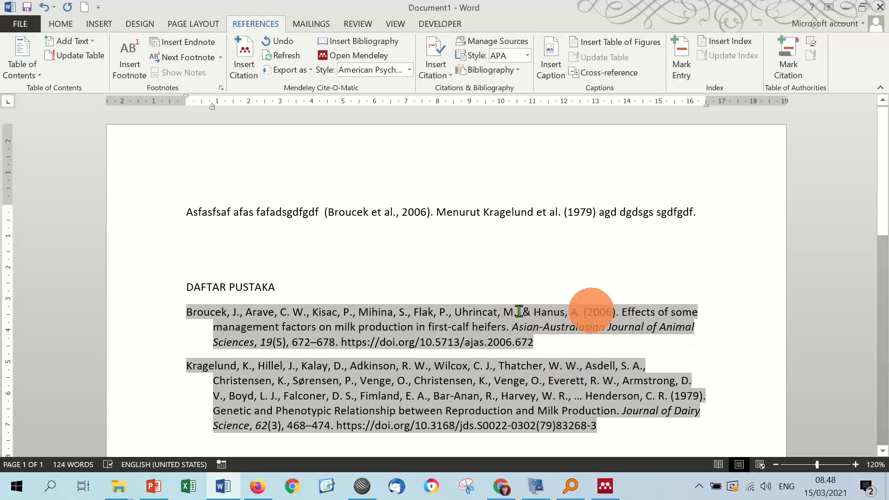
drag(147, 320, 144, 435)
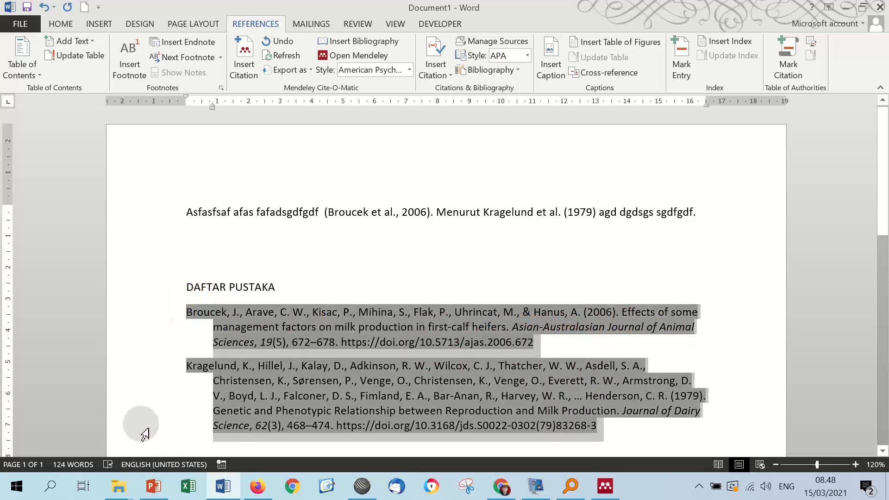
click(740, 357)
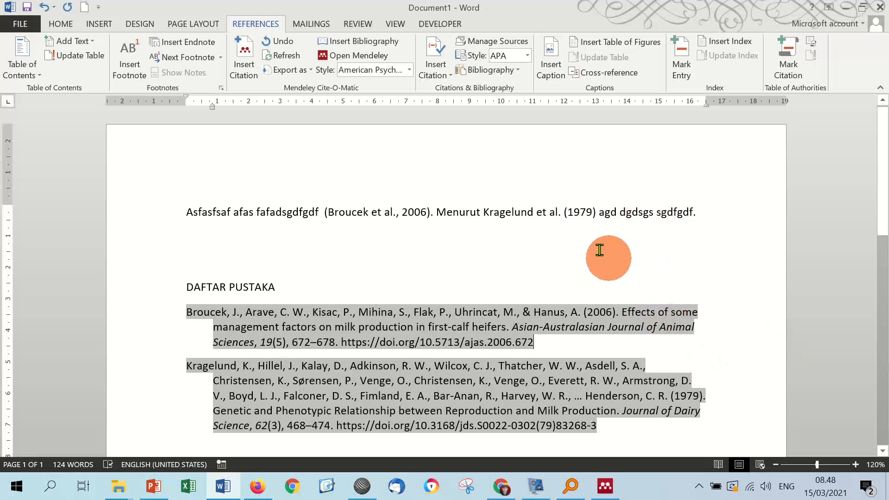
click(309, 73)
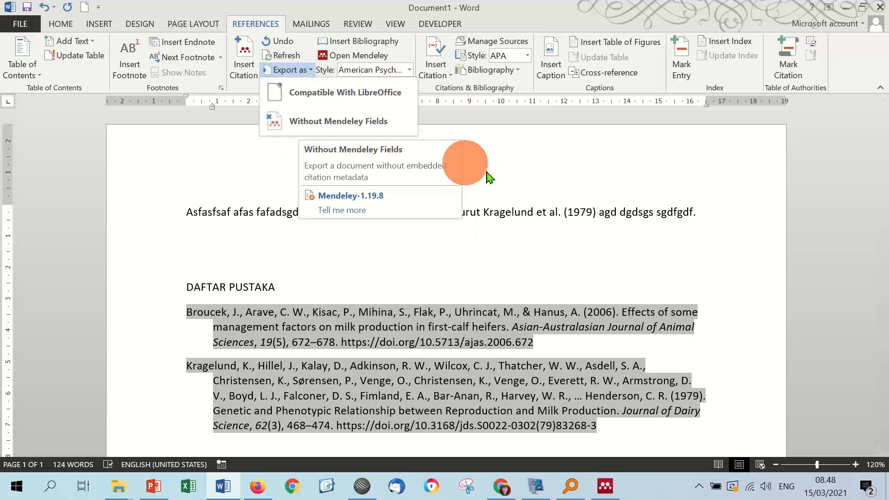
click(557, 348)
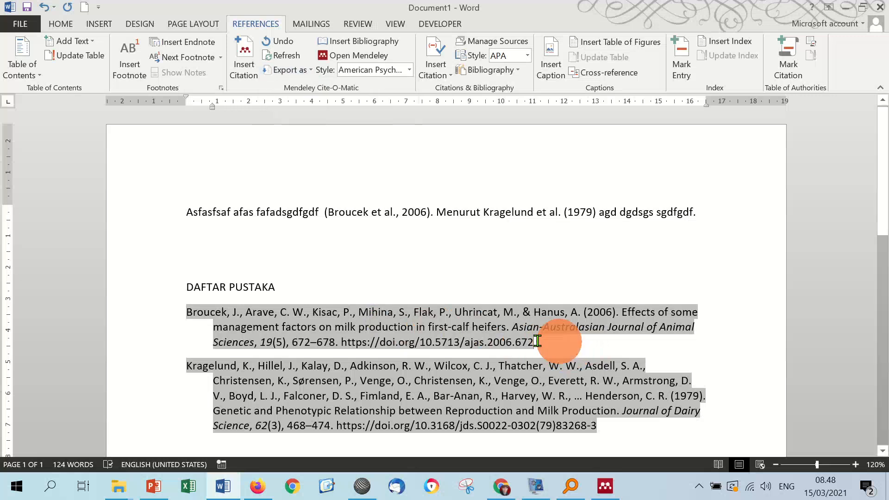
click(360, 211)
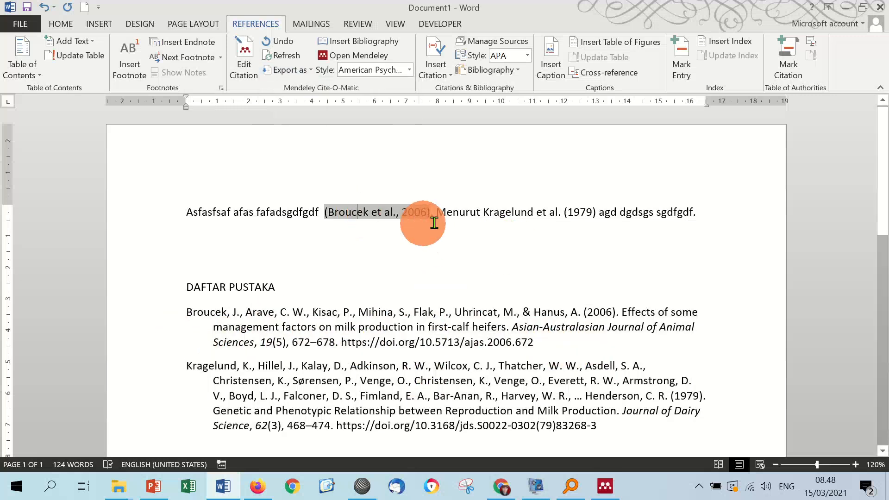
click(575, 212)
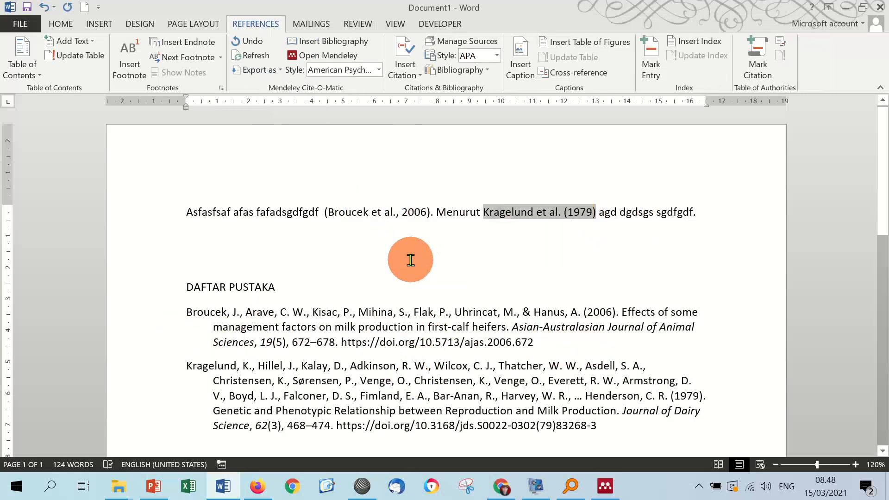
Step: Start an export without Mendeley fields, saving the current document as "latihan 2" in the Documents folder
click(280, 73)
click(283, 131)
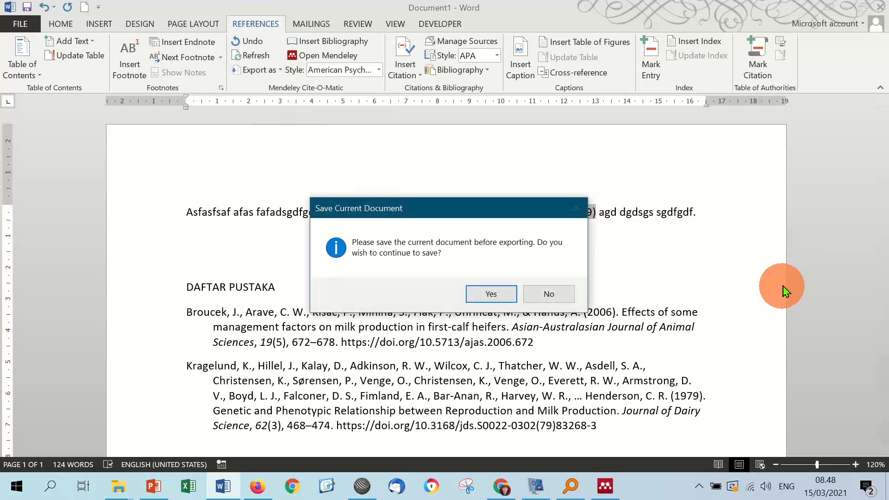
click(499, 299)
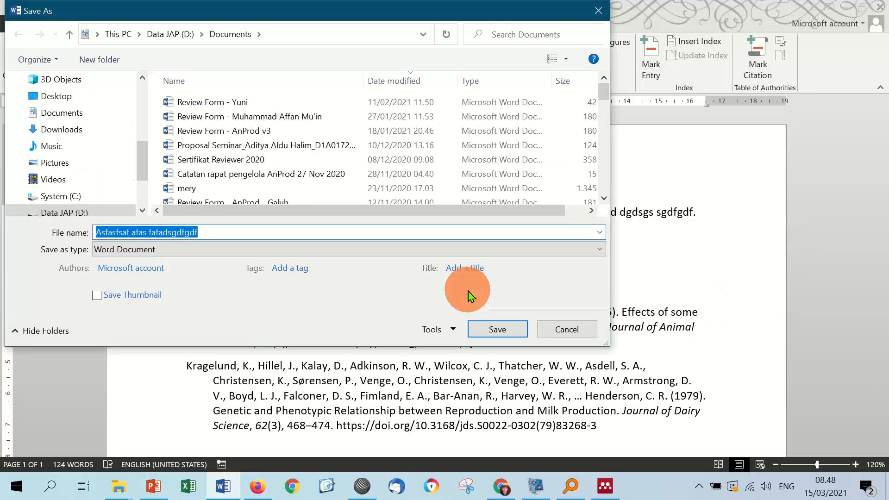
text(latihan)
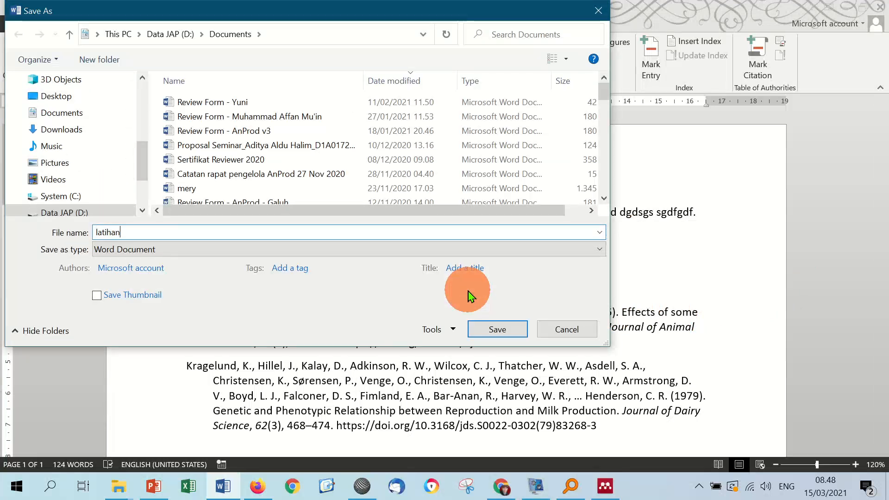
click(78, 115)
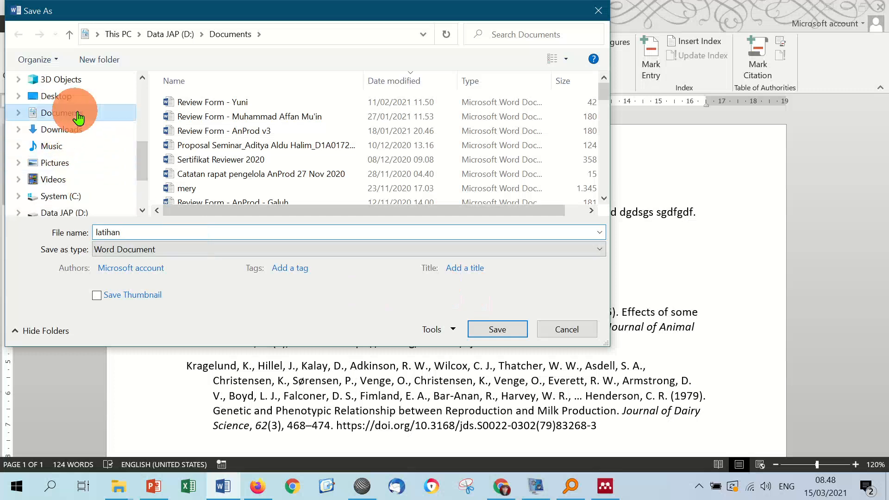
click(278, 236)
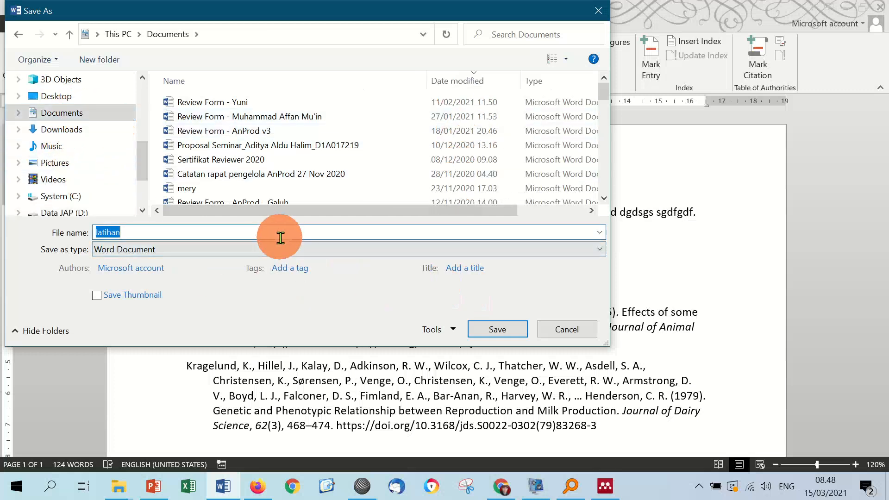
text(2)
click(512, 336)
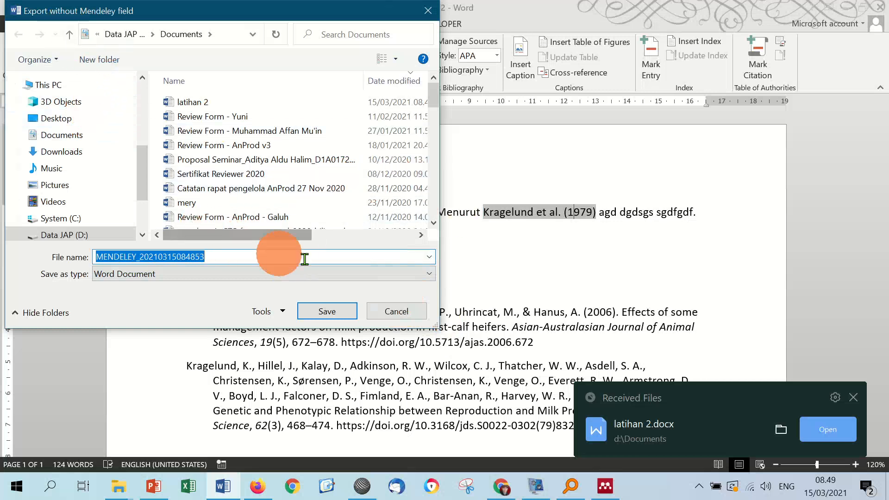
Step: Save the exported copy in Documents as "latihan export without mendeley filed" and dismiss the received-file notification
text(la)
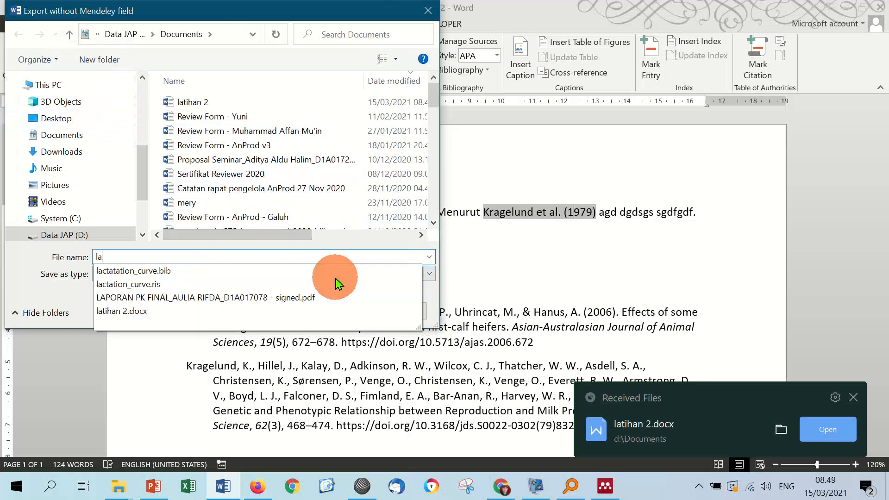
text(tihan)
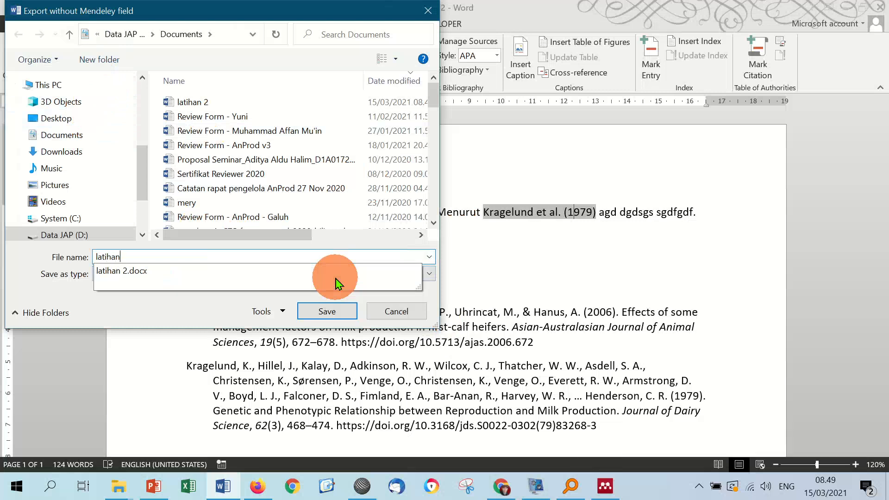
text( export without mendeley filed)
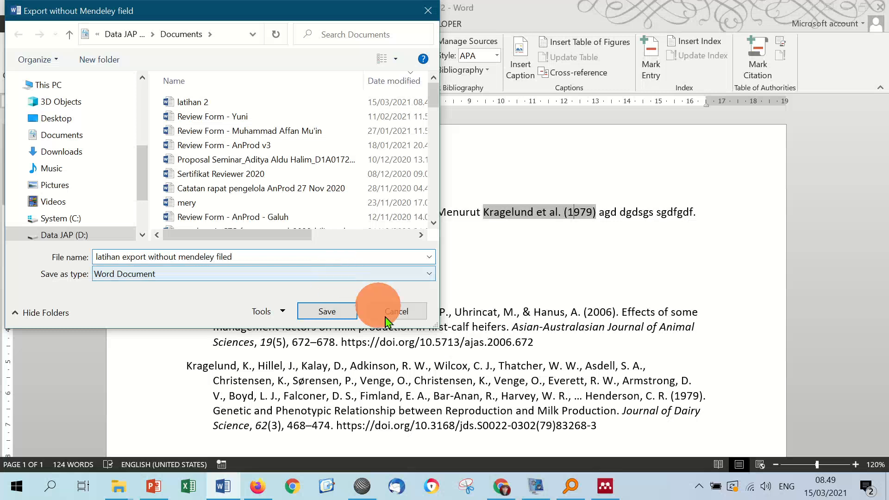
click(329, 319)
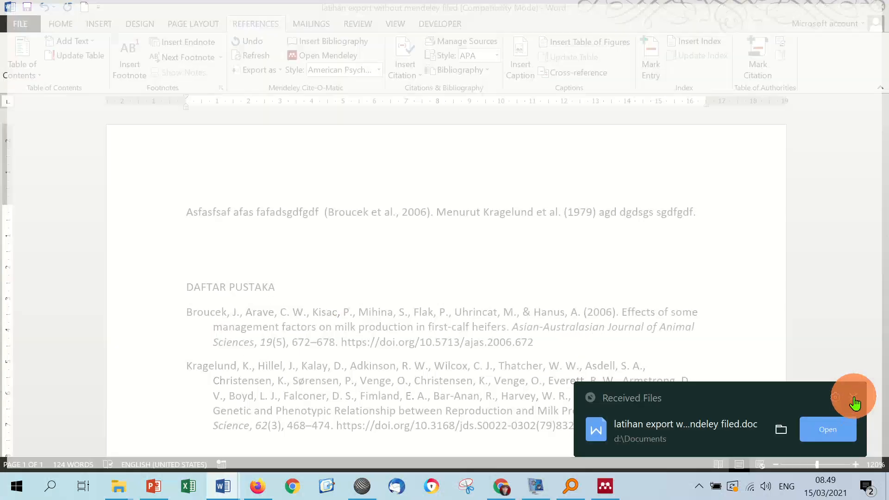
click(854, 403)
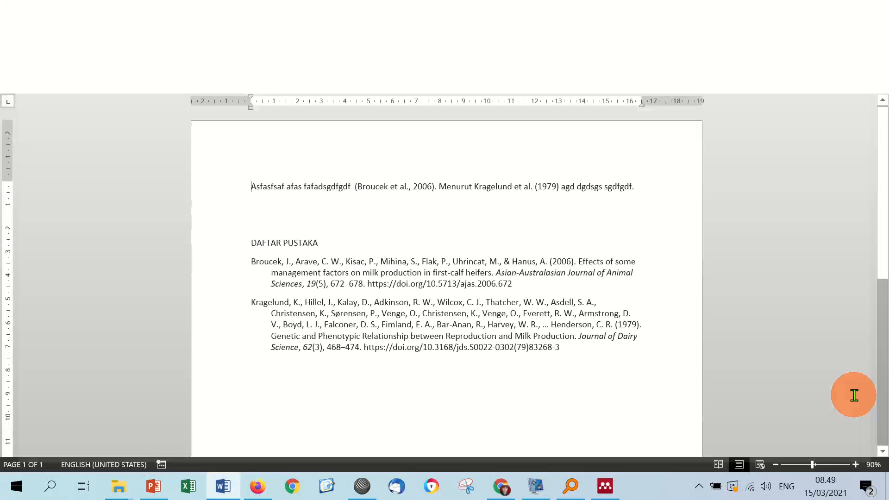
Step: Dock the latihan 2 window to half the screen and open latihan 2 from the Documents folder in File Explorer
key(super+Right)
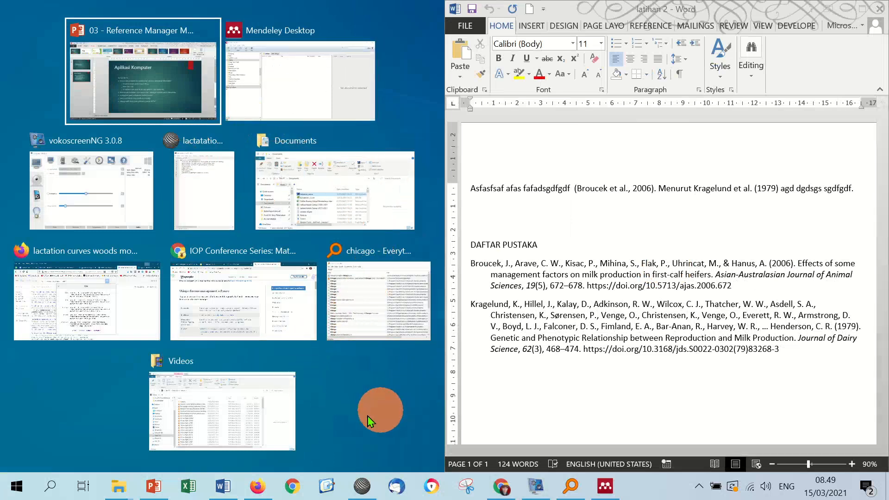
click(119, 484)
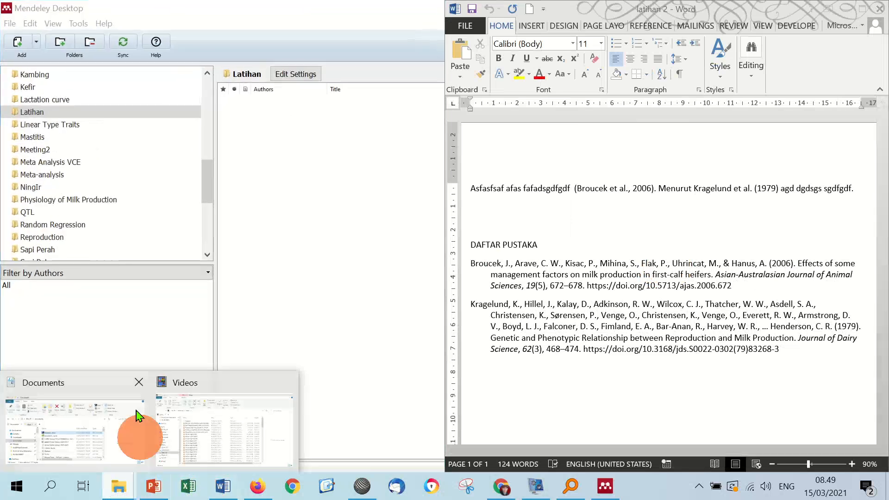
click(111, 436)
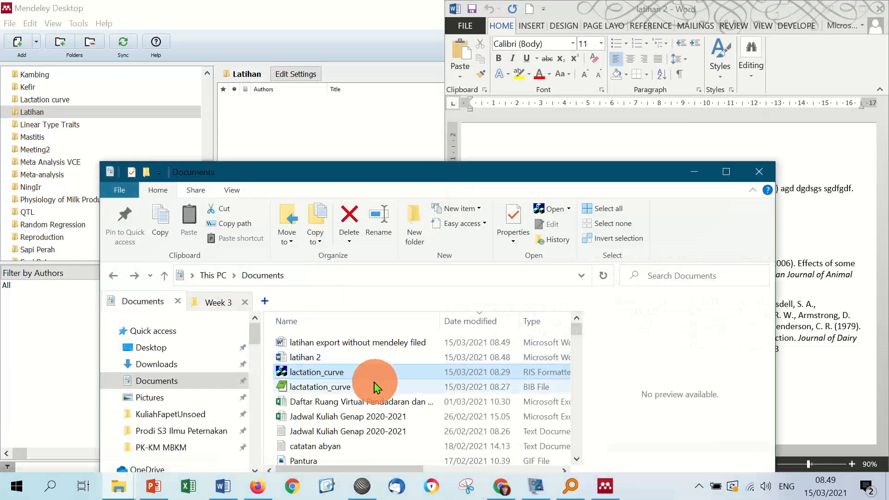
click(346, 359)
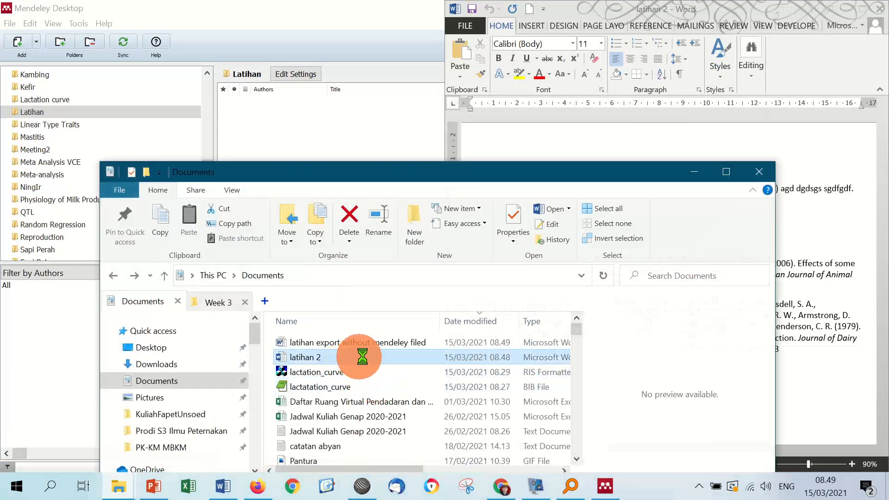
right_click(362, 357)
click(407, 25)
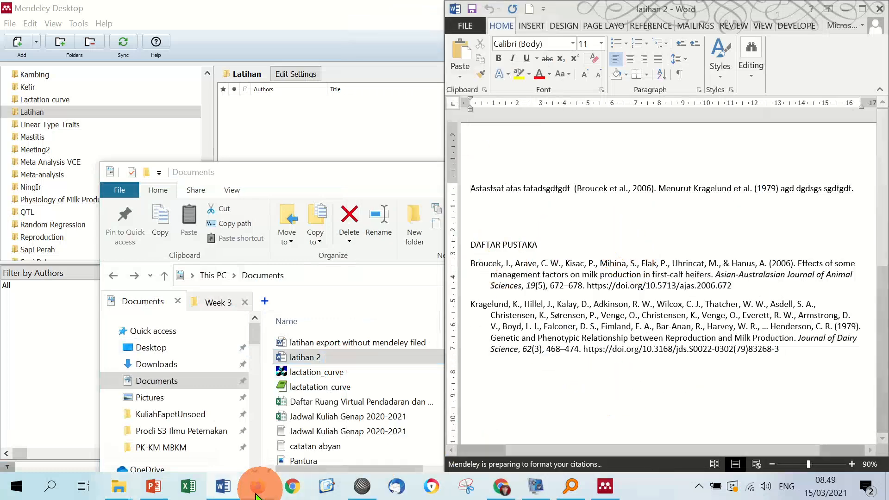
click(224, 487)
click(225, 495)
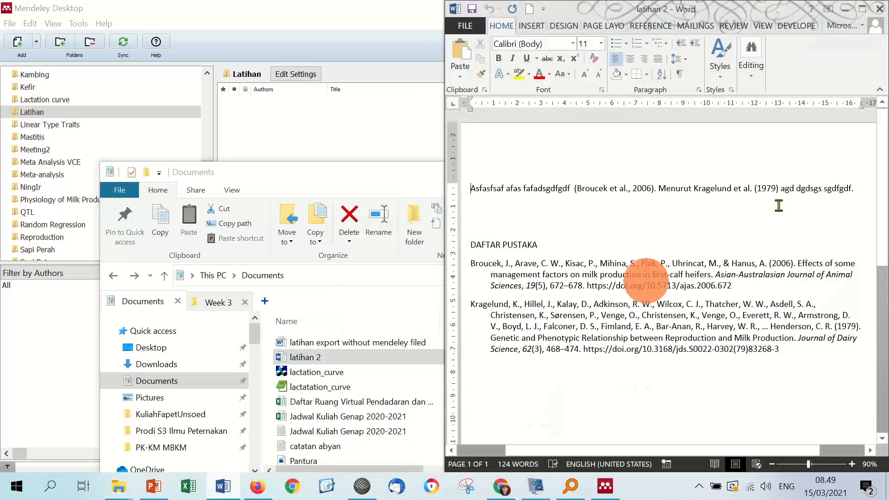
Step: Open "latihan export without mendeley filed" from the Documents folder and arrange it side by side with latihan 2
drag(764, 16, 260, 24)
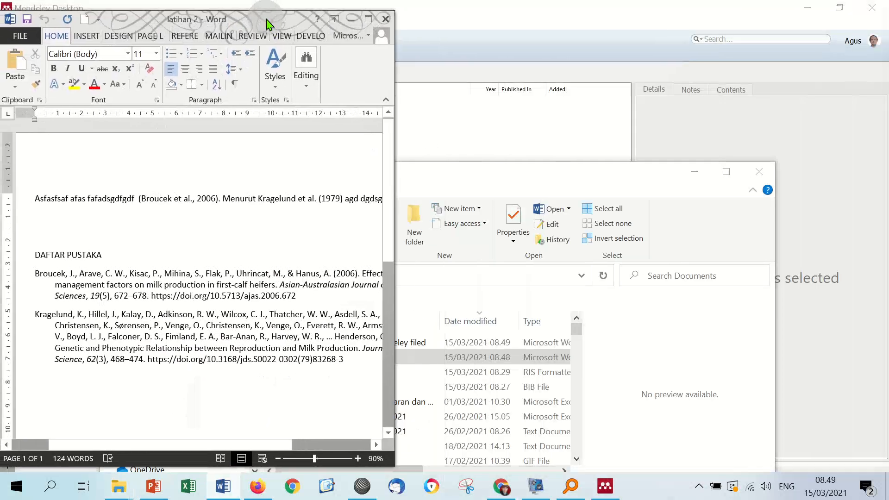
click(591, 203)
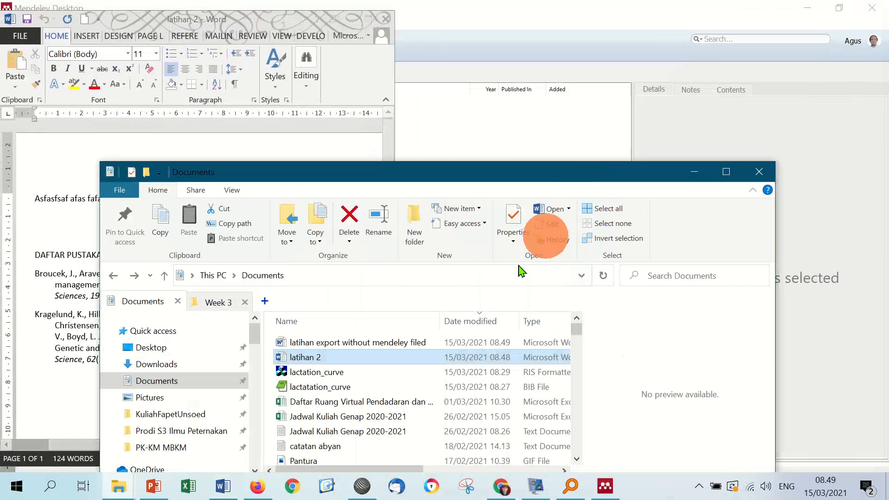
click(370, 343)
right_click(370, 348)
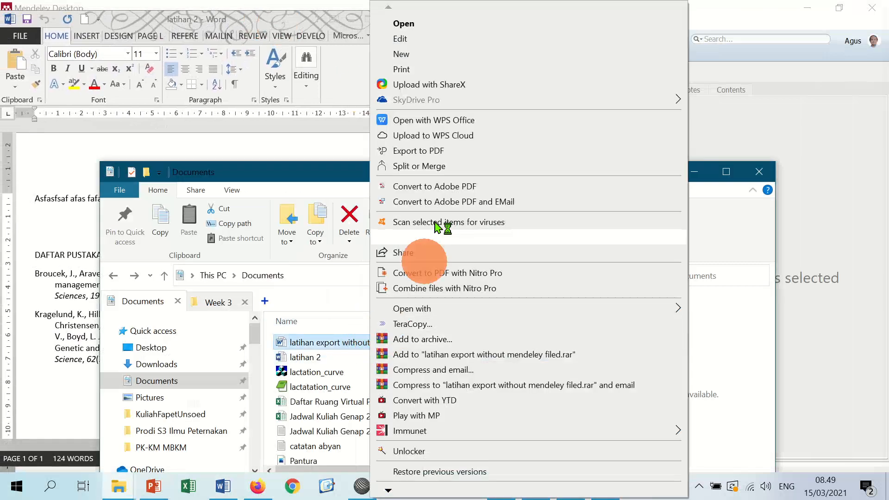
click(462, 26)
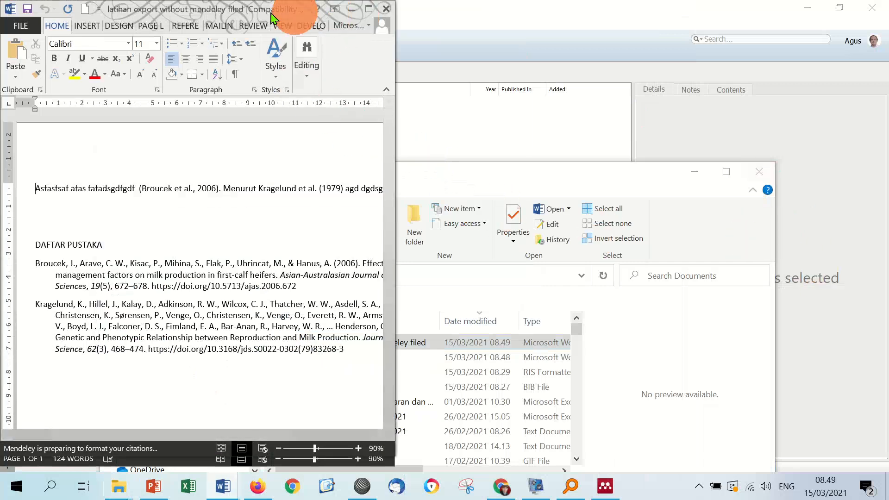
drag(266, 14, 781, 23)
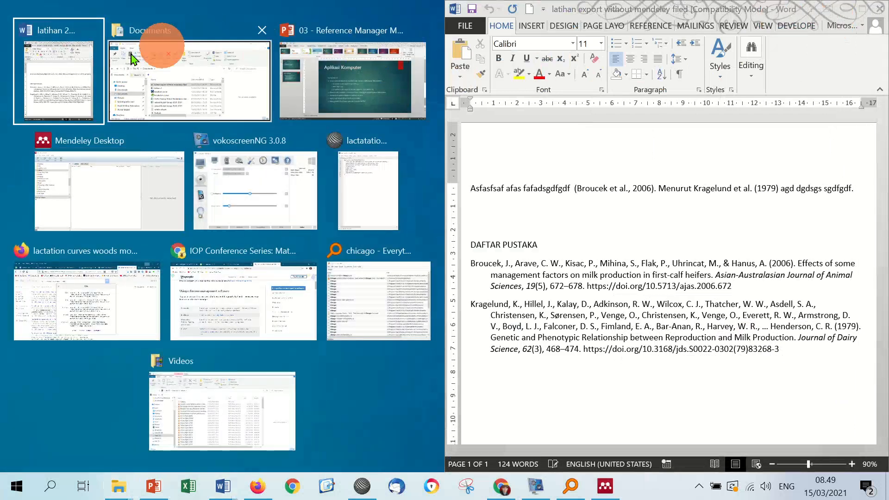
click(54, 66)
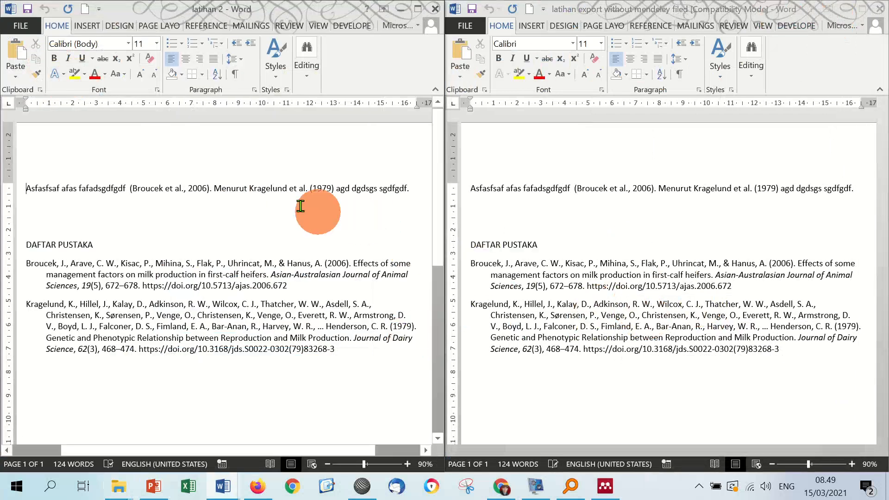
Step: Check the Mendeley bibliography and first citation fields in latihan 2, and justify the two bibliography entries in the exported copy
click(174, 279)
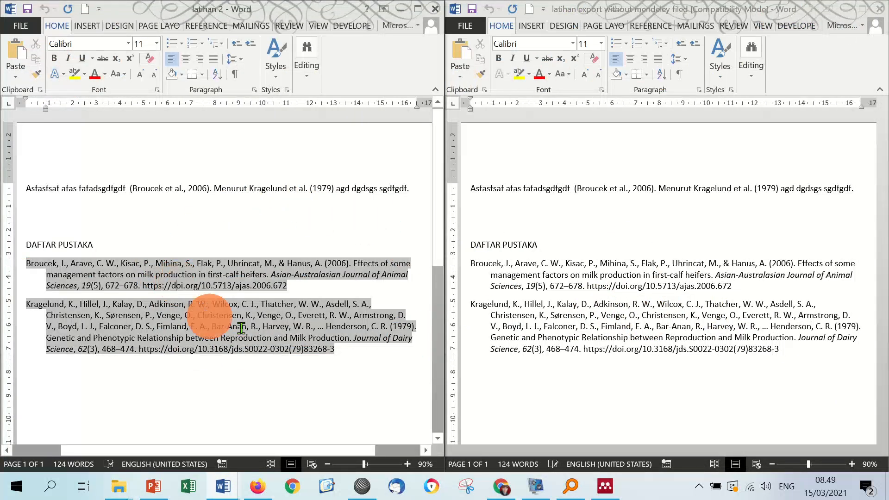
click(152, 195)
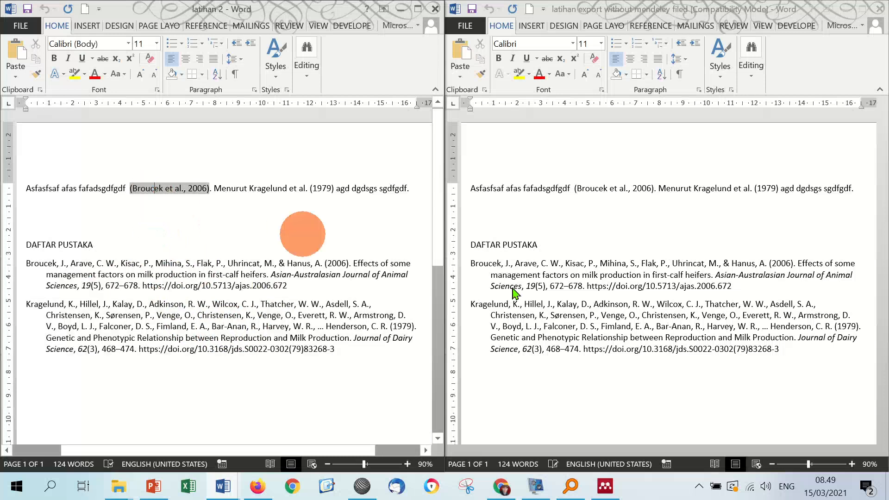
click(611, 294)
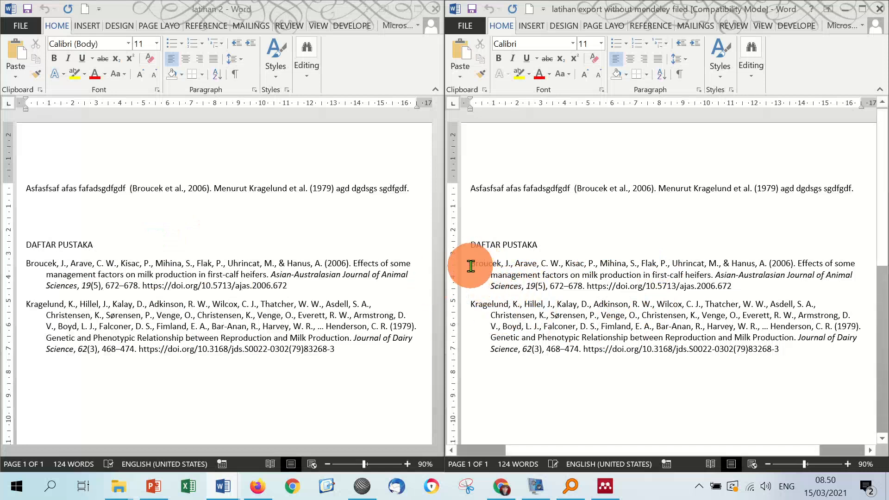
drag(471, 267, 828, 357)
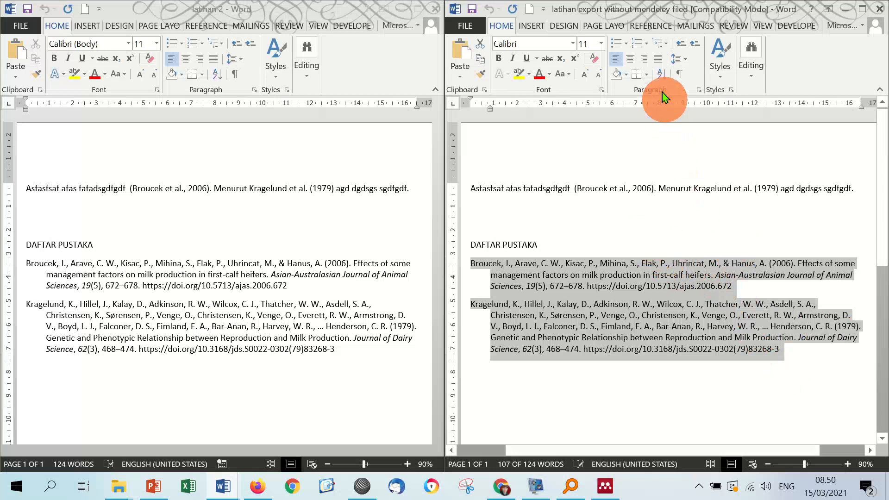
click(658, 59)
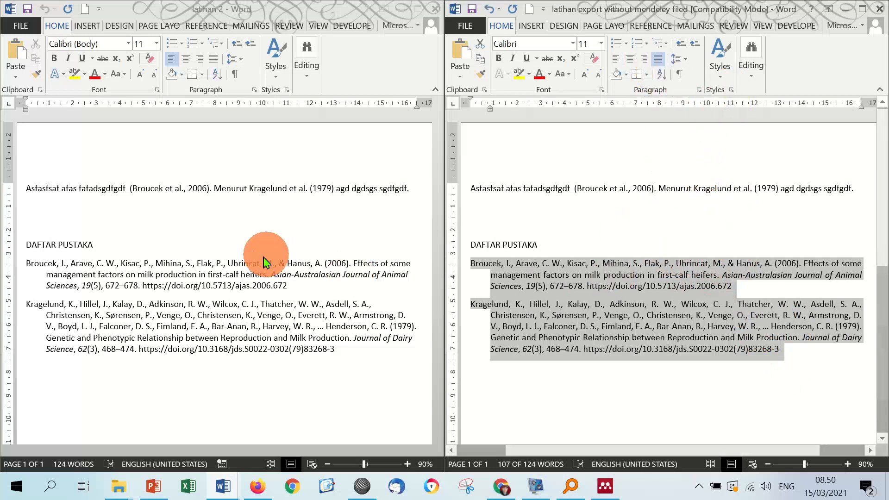
Step: Justify the two bibliography entries under DAFTAR PUSTAKA in latihan 2
click(248, 283)
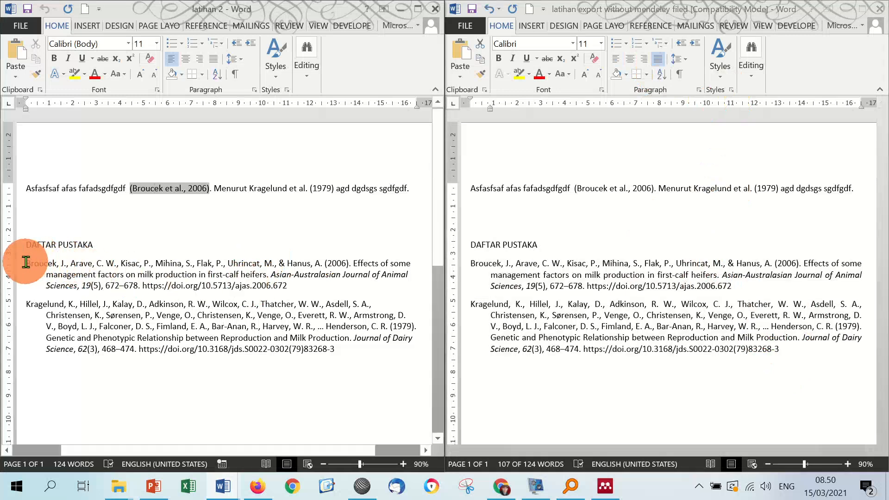
drag(26, 262, 353, 348)
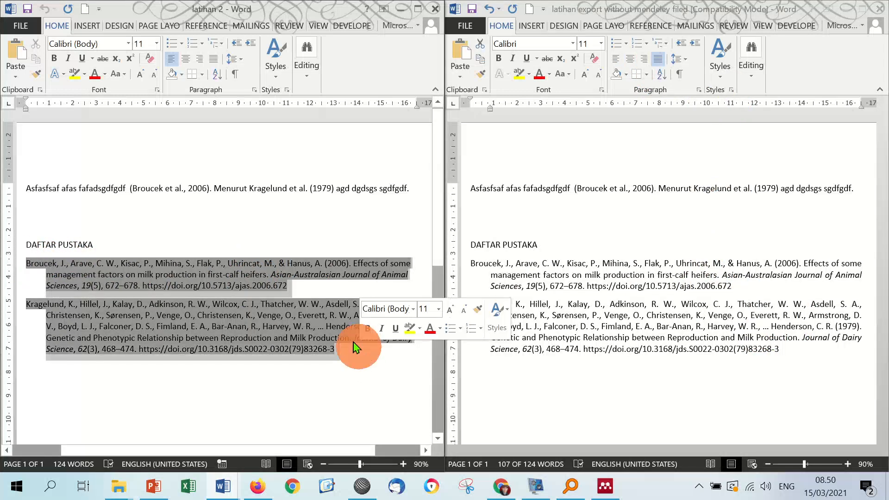
click(213, 59)
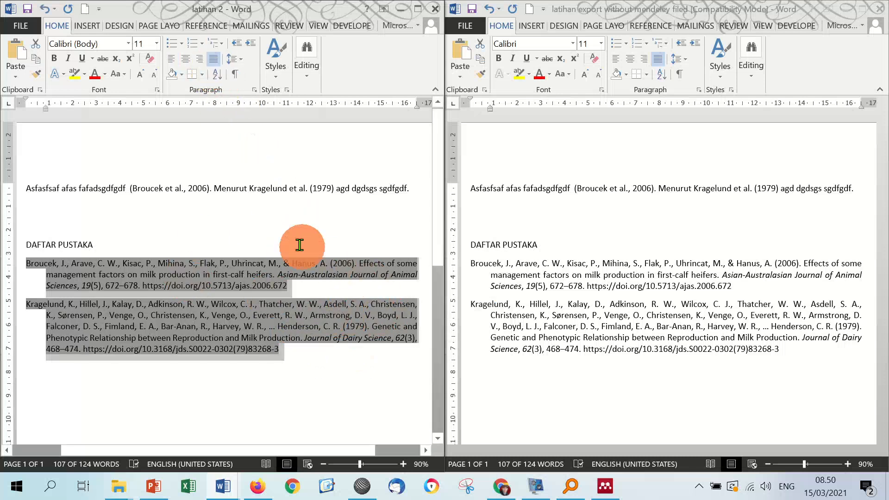
Step: Append "Tetapi menurut", a Mendeley citation of "Genetics of Body Condition Score in New Zealand Dairy Cows", and "fsafsdf fgfdgdf gdfg." to the latihan 2 paragraph
click(411, 189)
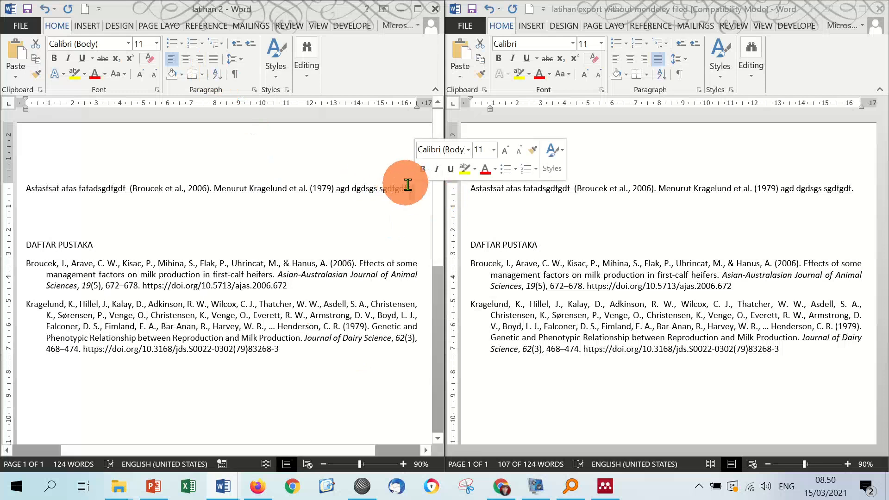
text(Tetapi menurut)
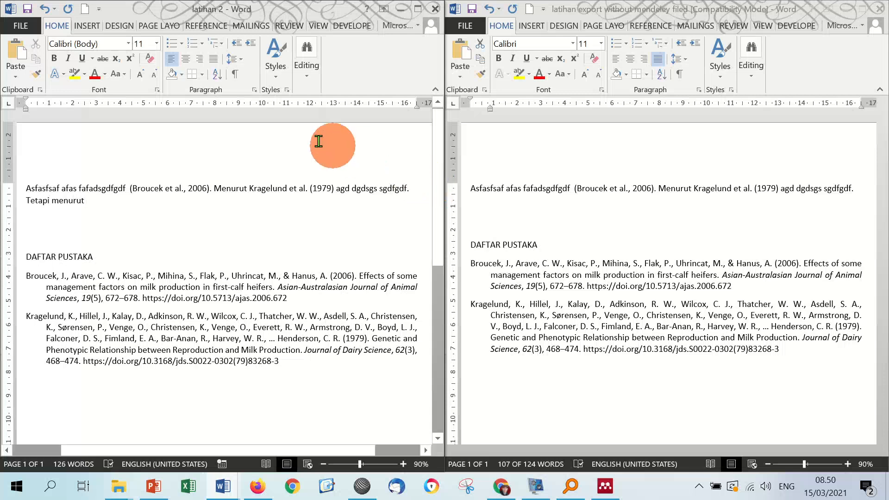
click(417, 9)
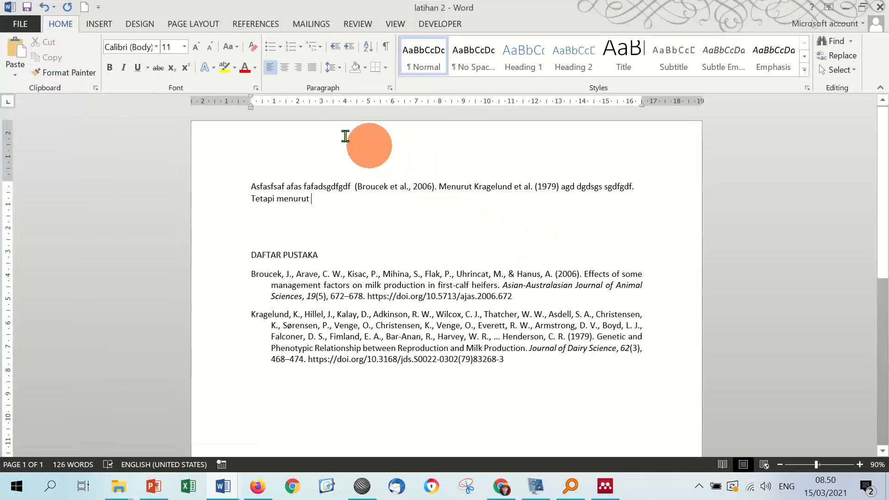
click(257, 24)
click(245, 69)
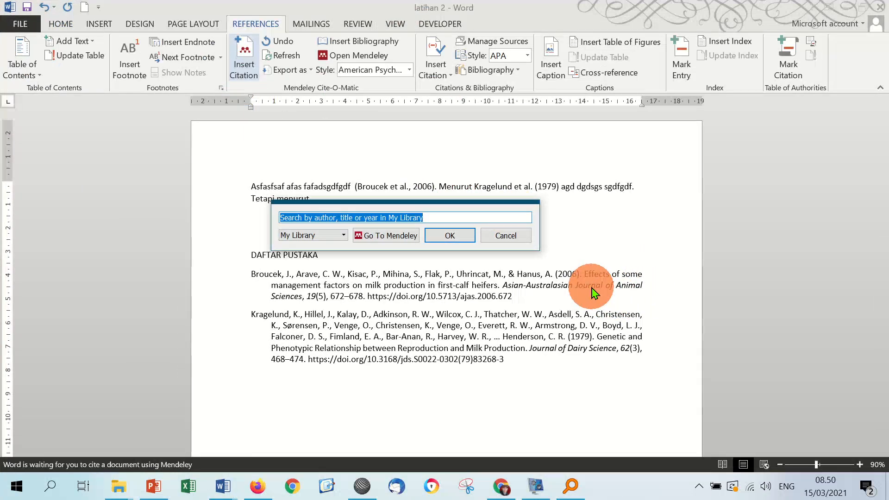
text(mo)
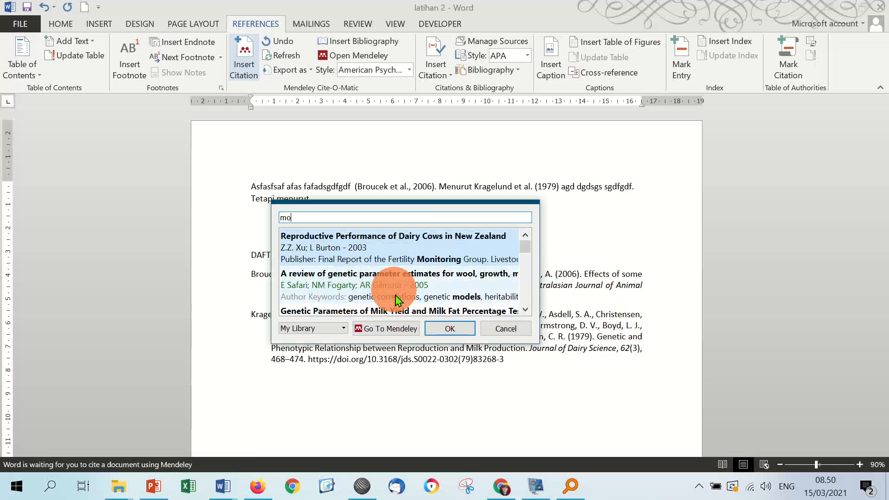
scroll(396, 300, down, 3)
click(341, 282)
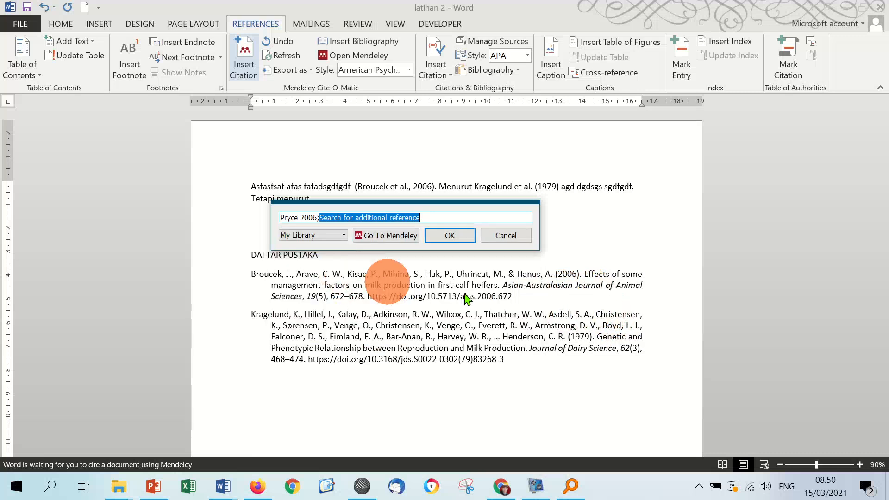
click(459, 237)
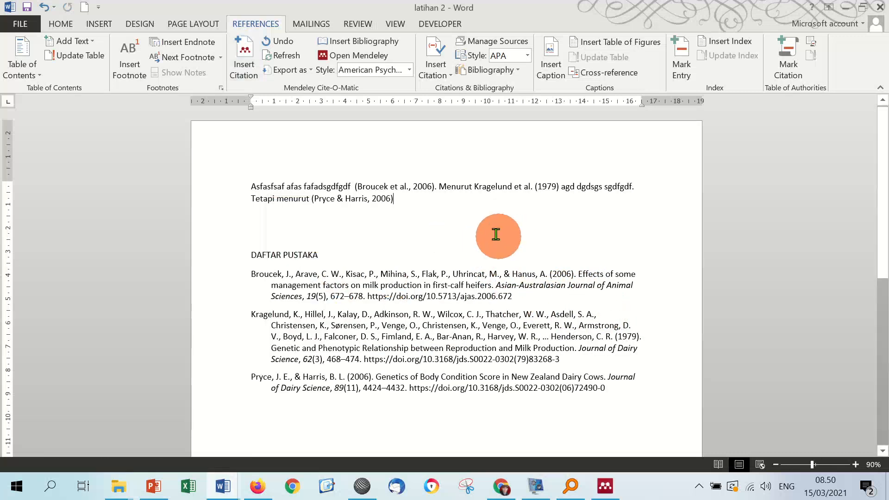
text(fsafsdf  fgfdgdf gdfg.)
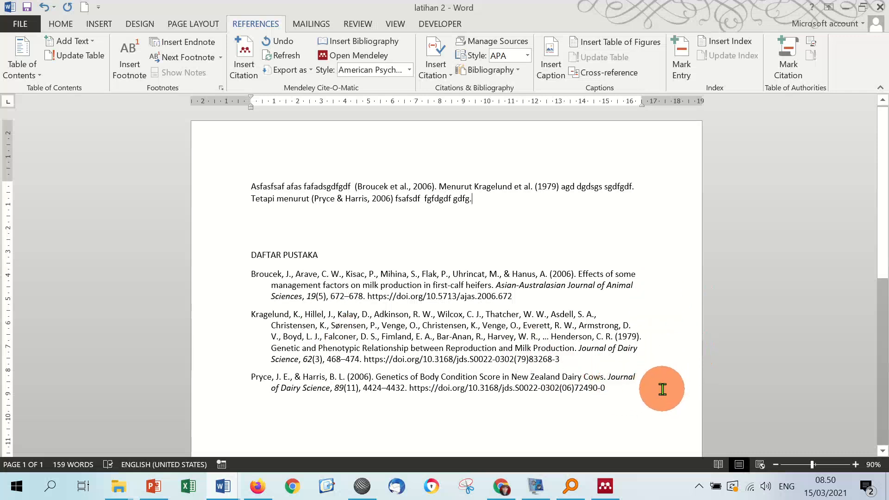
Step: Dock latihan 2 beside the exported copy and compare how the citations and bibliography behave in both documents
key(super+Left)
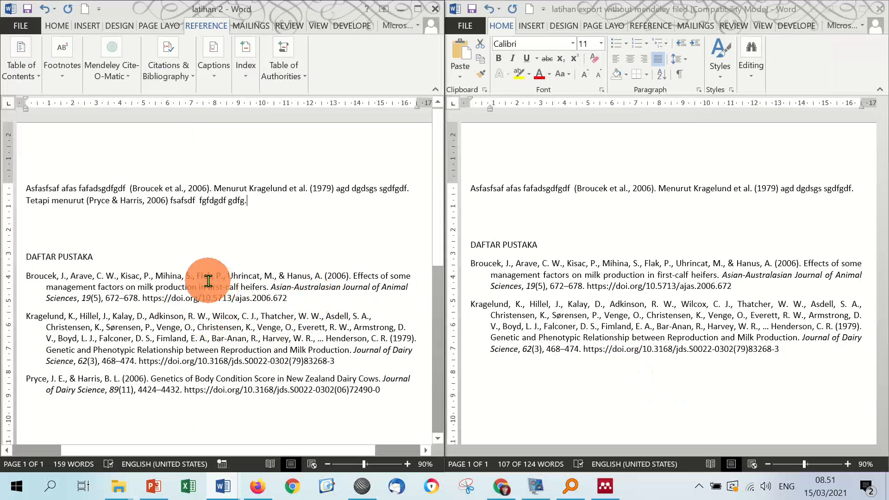
click(723, 341)
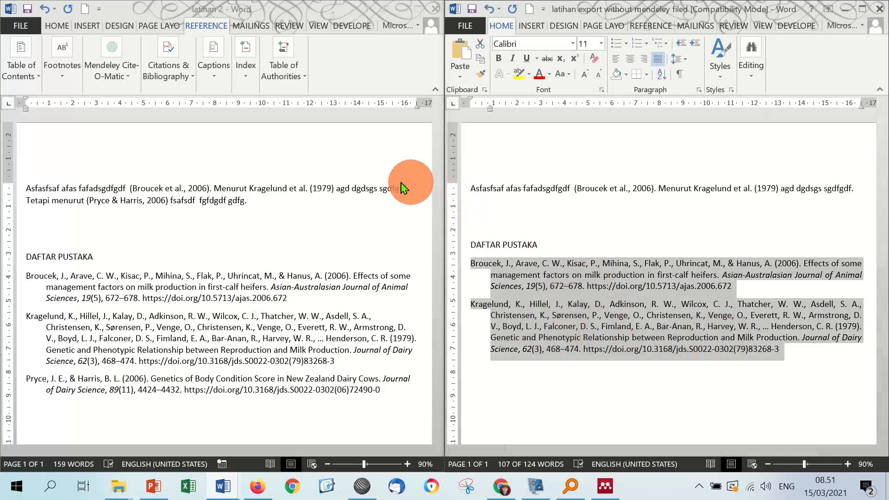
click(810, 359)
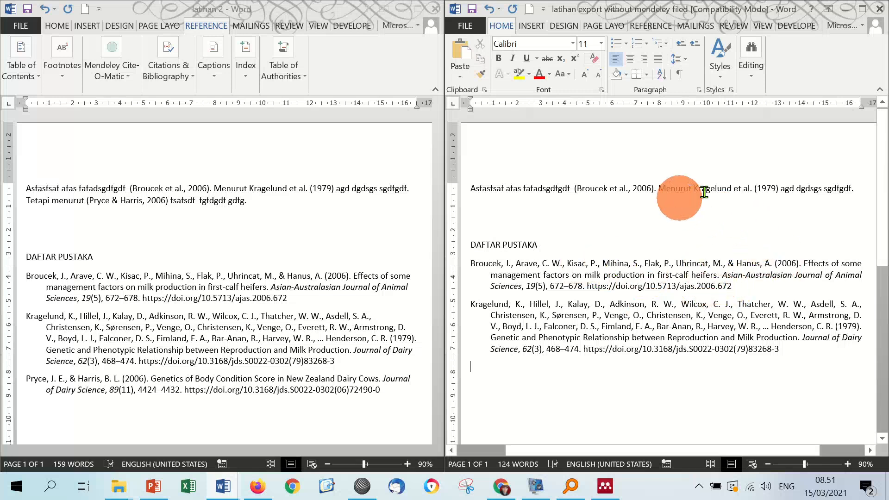
click(754, 189)
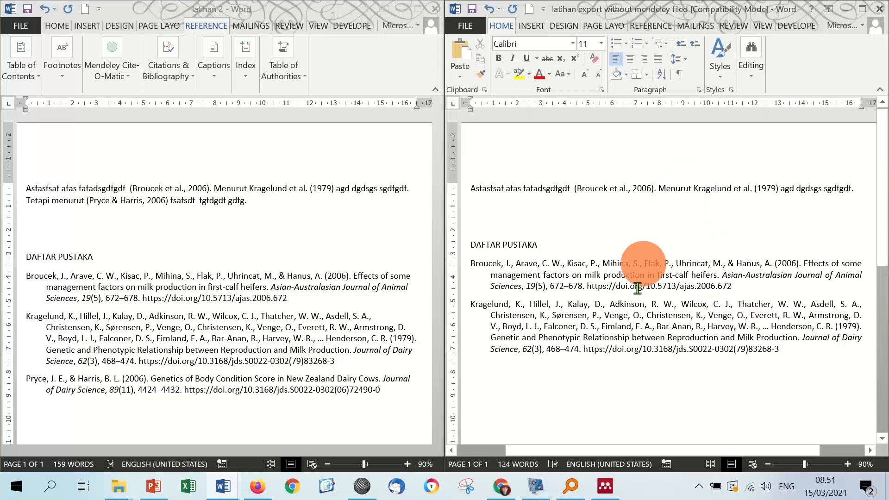
drag(470, 264, 814, 349)
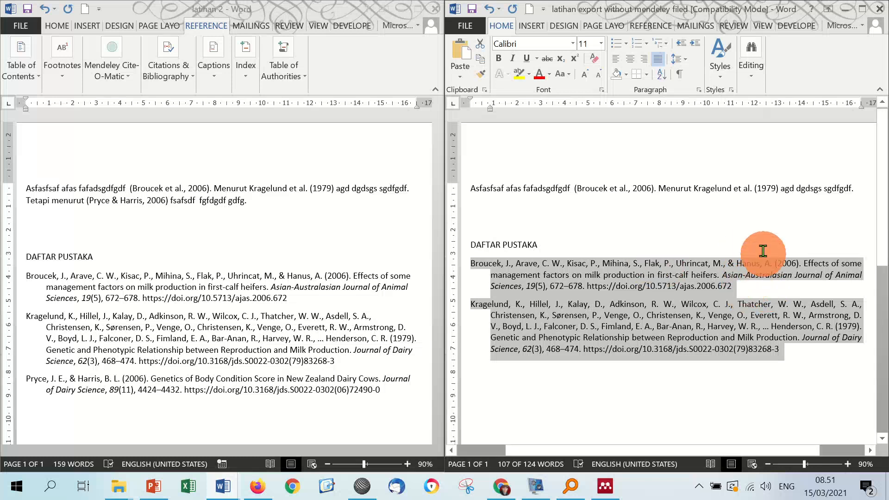
click(785, 189)
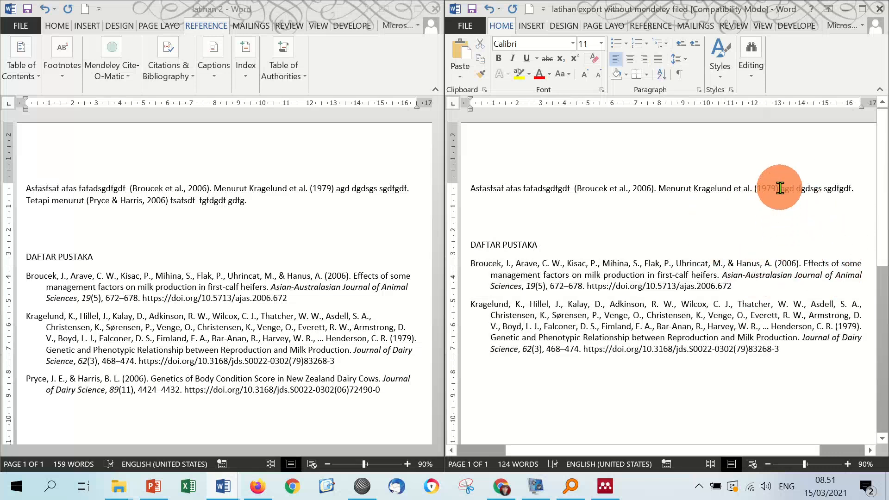
click(302, 301)
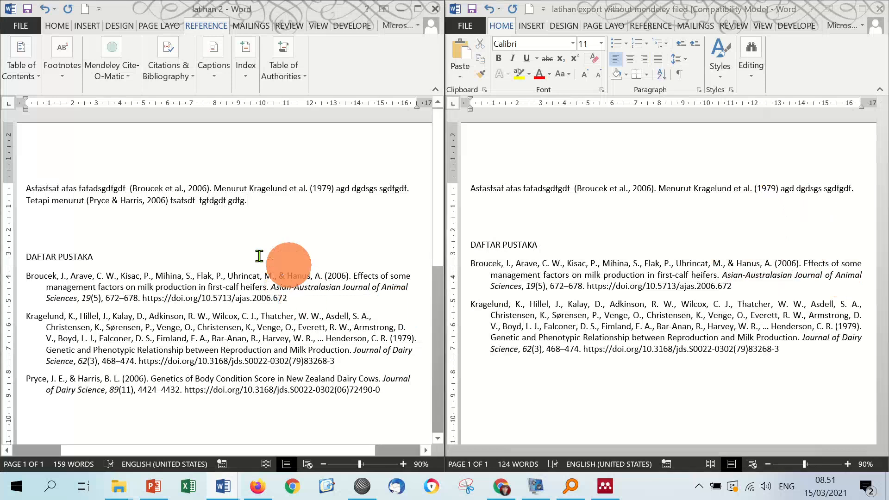
click(197, 315)
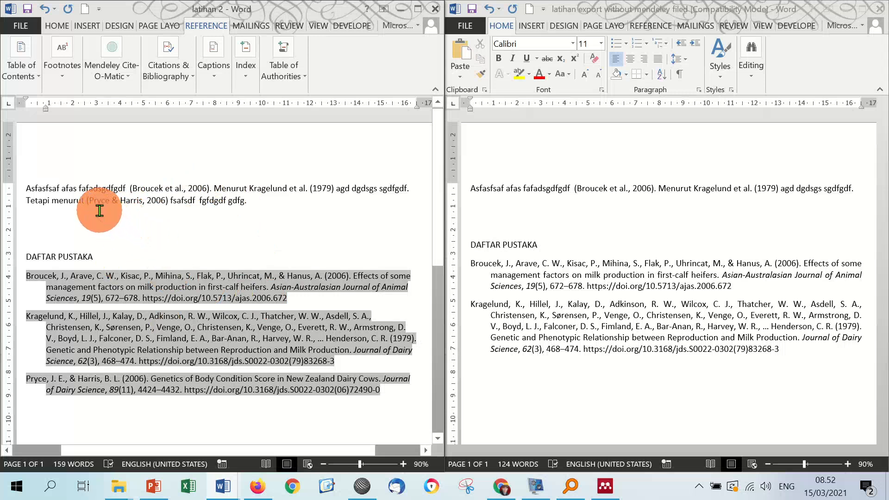
click(718, 284)
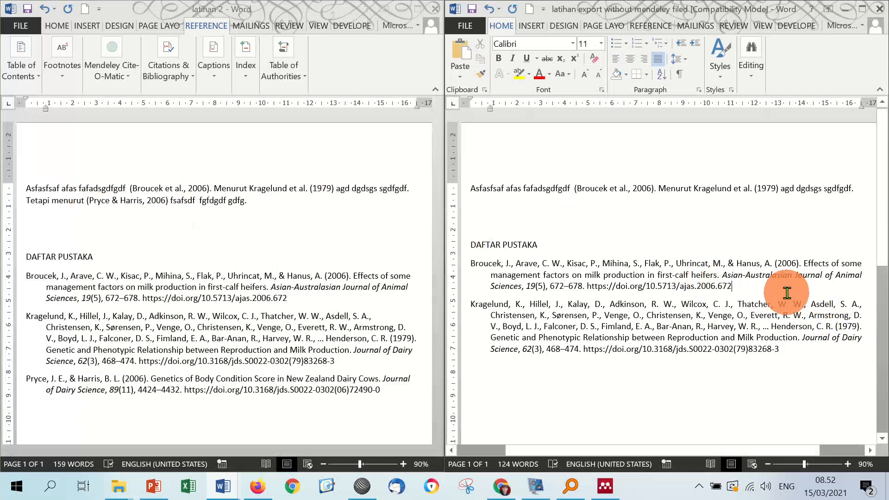
click(287, 194)
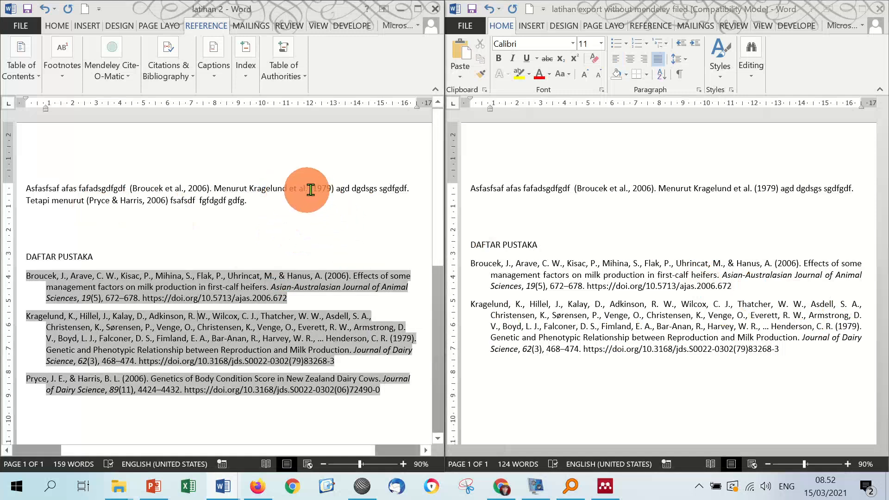
click(312, 187)
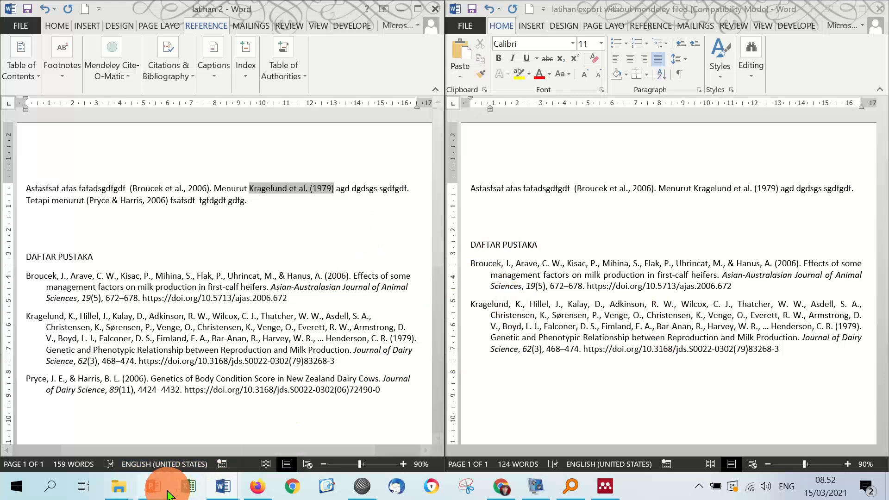
Step: Review the Kompetensi list in the PowerPoint presentation, minimize it, and switch to Mendeley Desktop
click(154, 486)
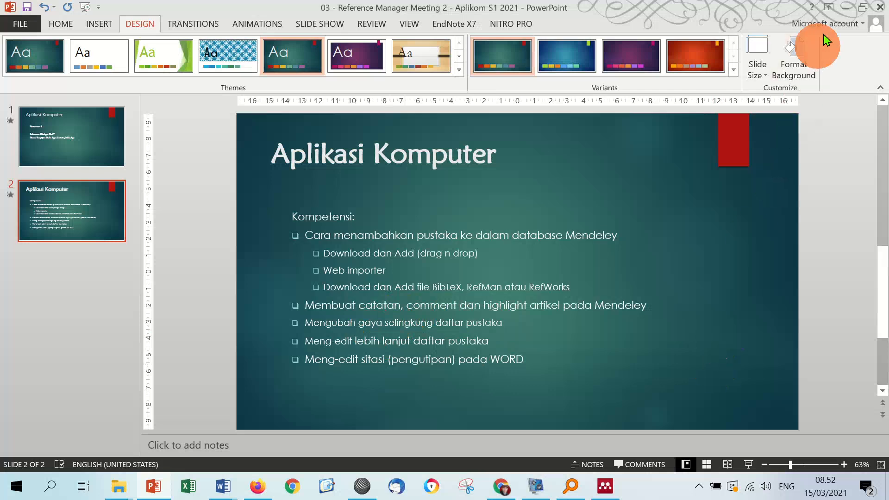
click(845, 7)
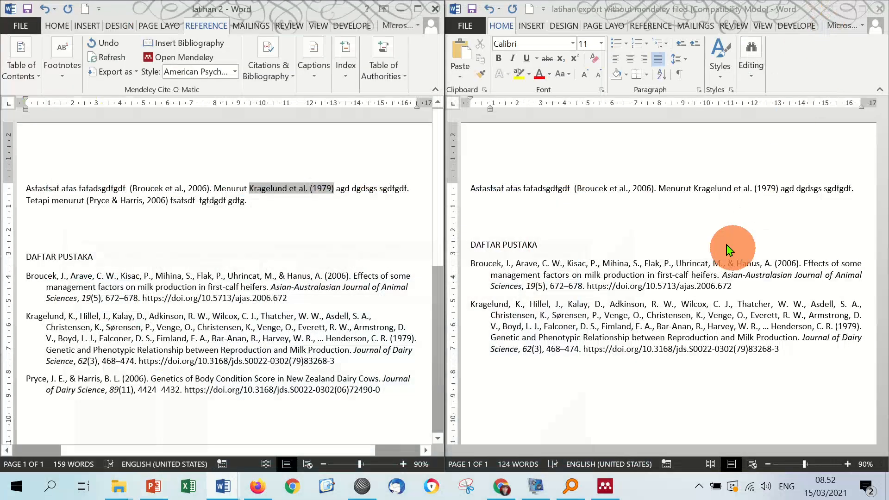
click(604, 485)
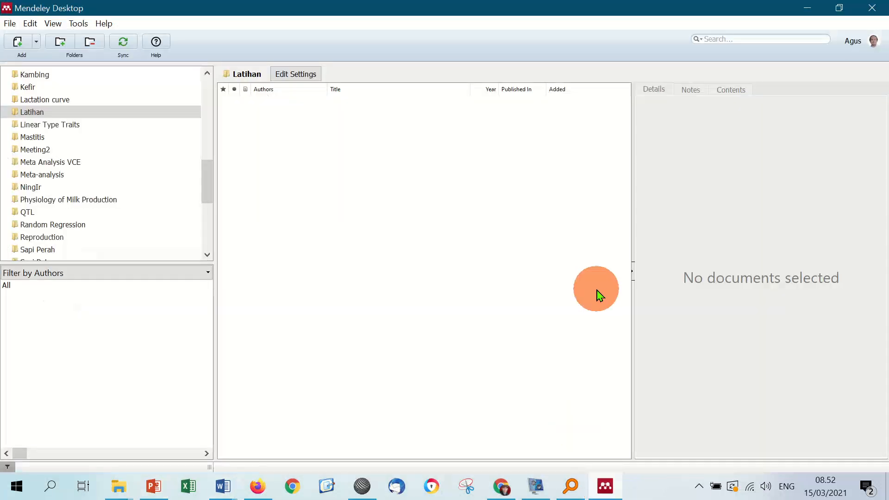
Step: Open the PDF of the first article in the Kefir folder, the one listed as "No Title No Title"
click(46, 99)
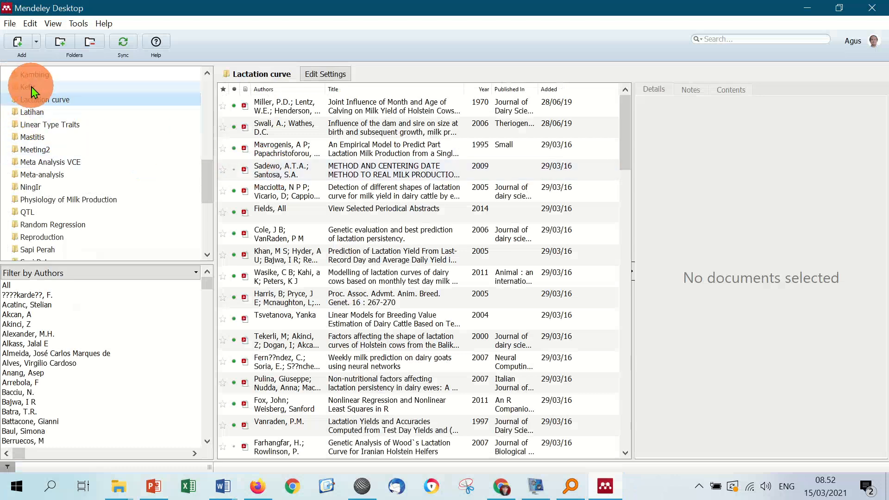
scroll(114, 159, up, 3)
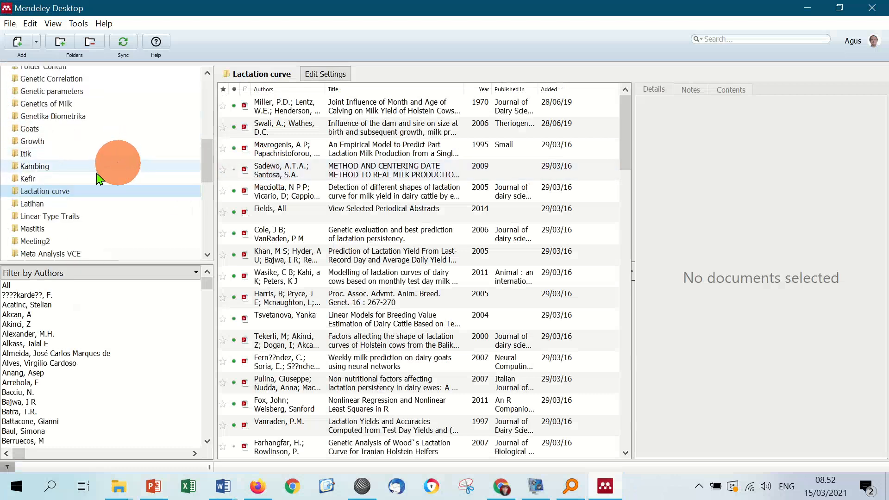
click(40, 179)
click(370, 106)
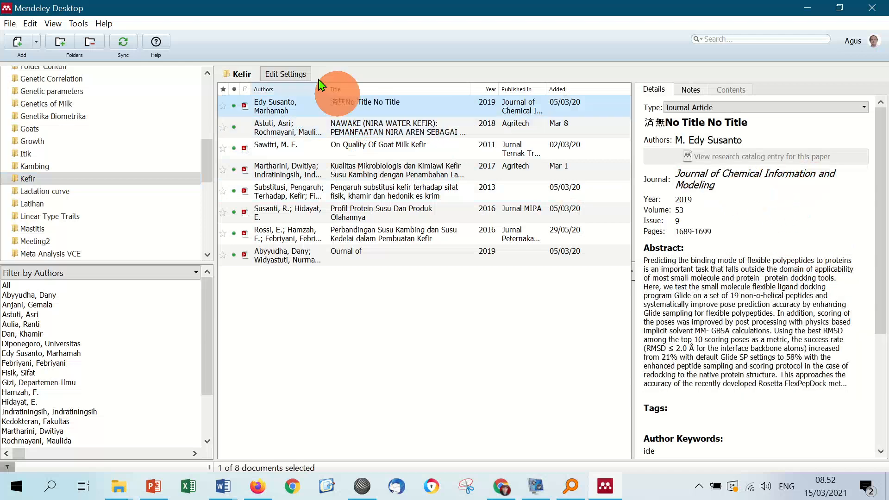
double_click(295, 106)
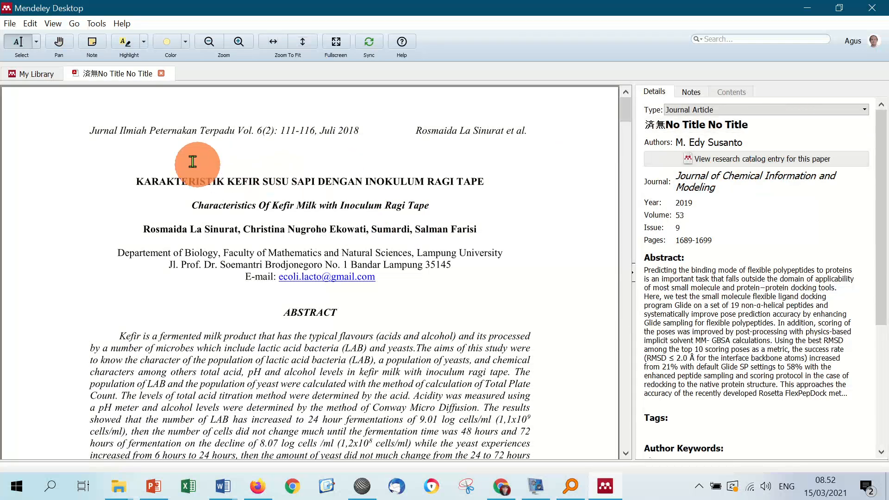
Step: Replace the article's title with "Karakteristik Kefir Susu Sapi dengan Inokulum Ragi Tape", following the PDF heading
mouse_move(165, 179)
mouse_down()
mouse_move(465, 181)
mouse_move(216, 189)
mouse_move(151, 177)
mouse_up()
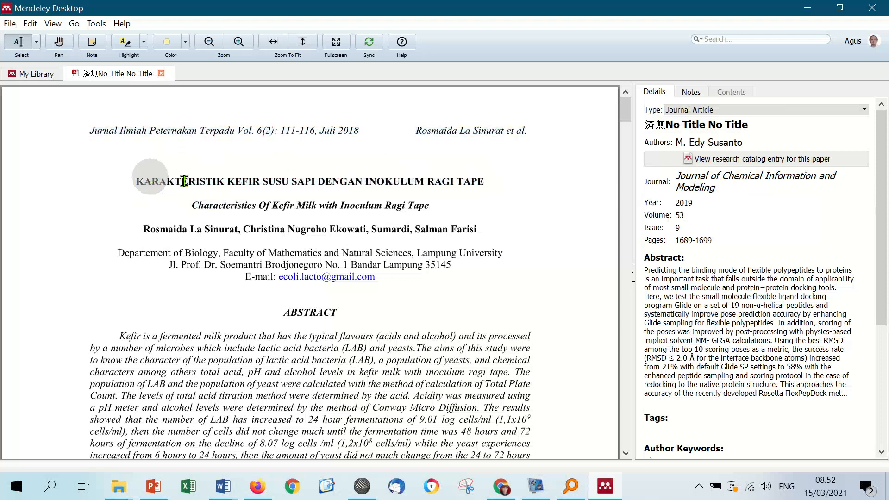
click(777, 126)
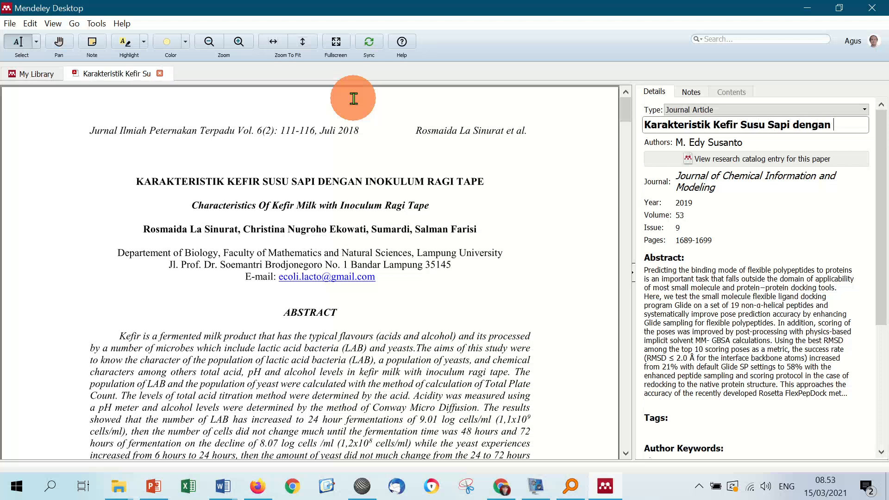
text(ulum Ragi Tape)
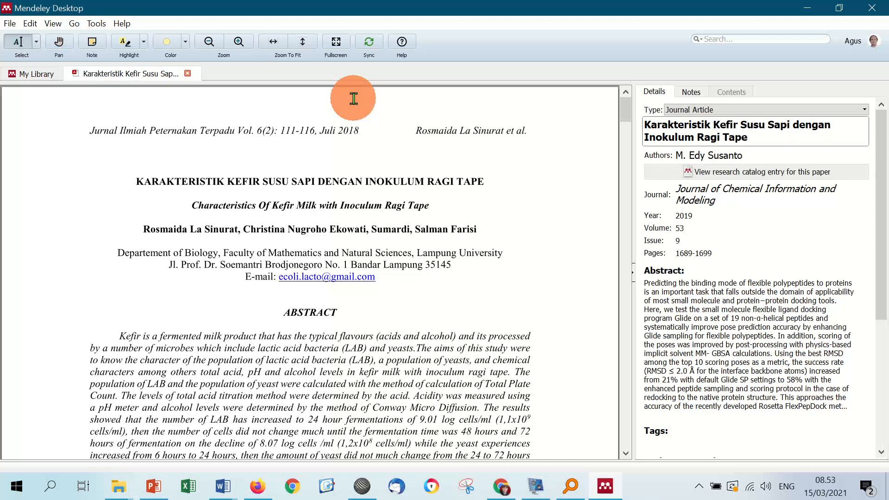
Step: Replace the listed author with the first two authors named in the PDF, one per line as last name and dotted initials
click(760, 155)
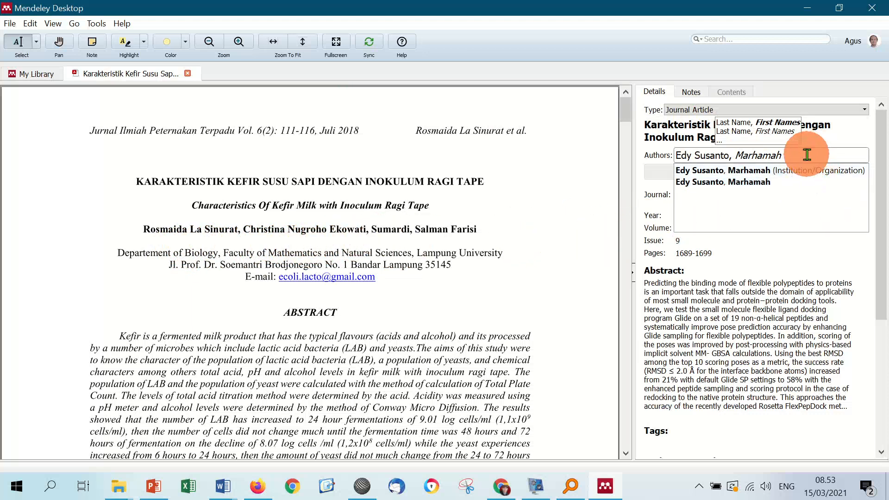
drag(803, 156, 618, 160)
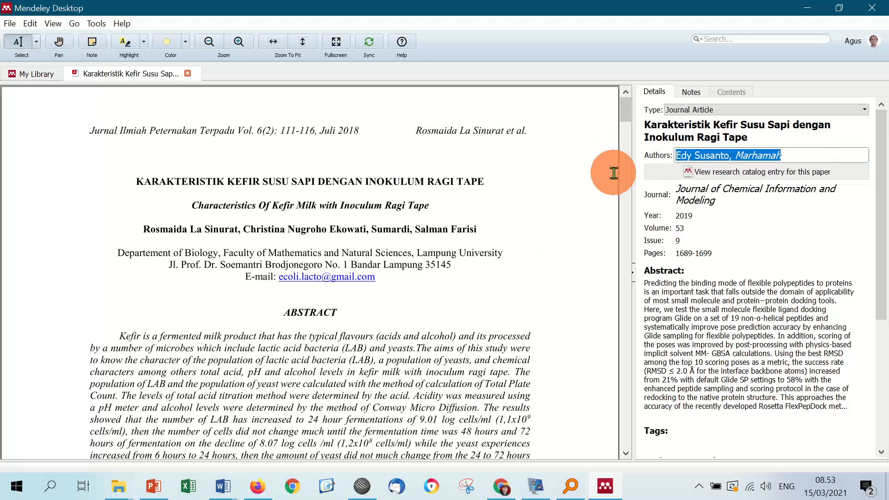
text(Sinurat,)
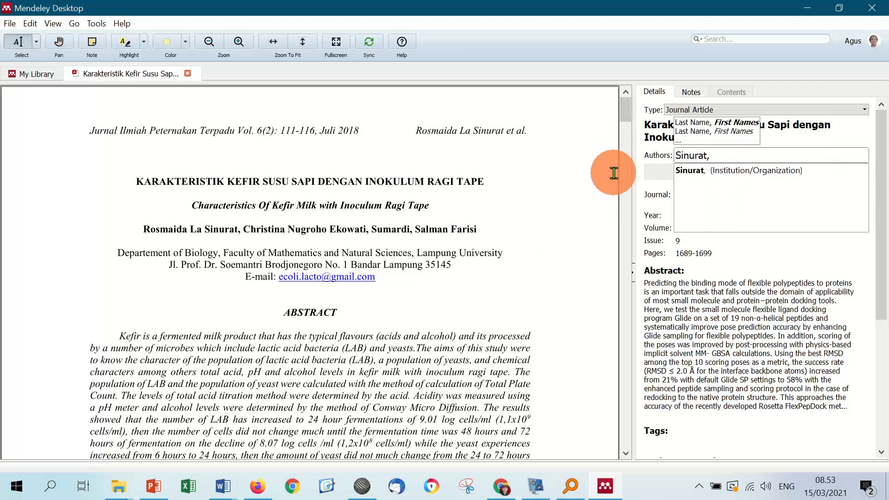
text( R.L)
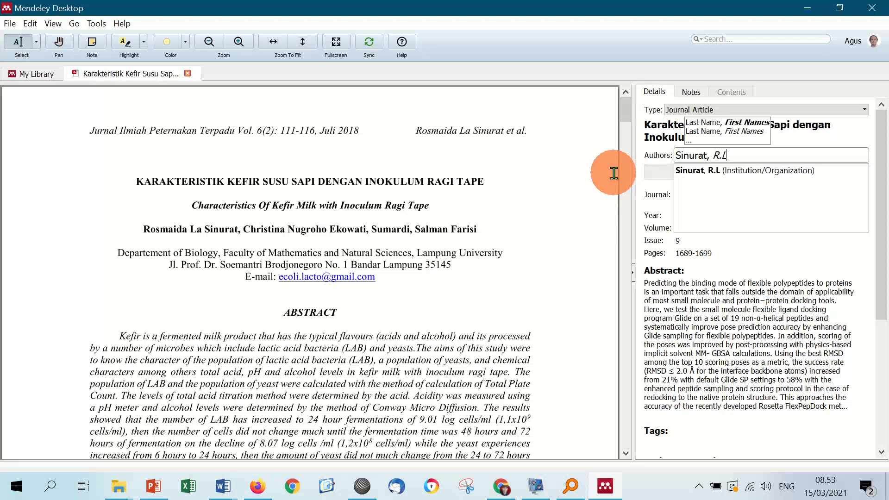
key(Return)
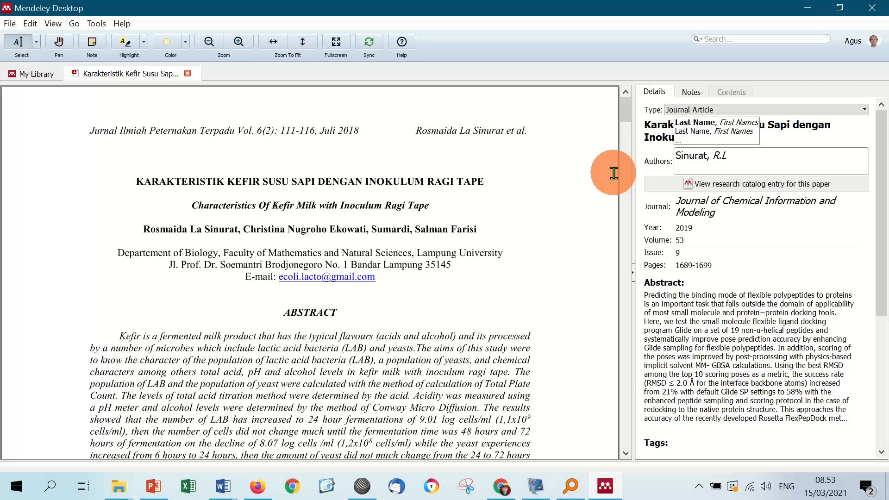
text(E)
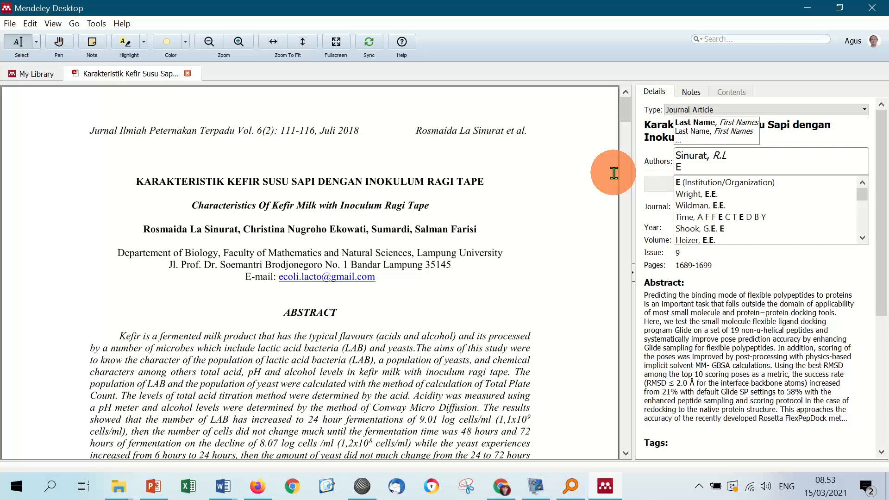
text(kowati)
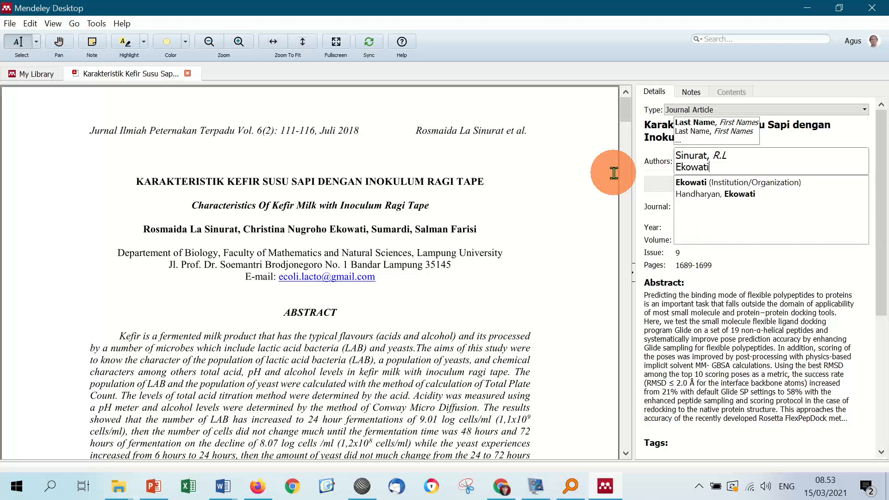
text(, )
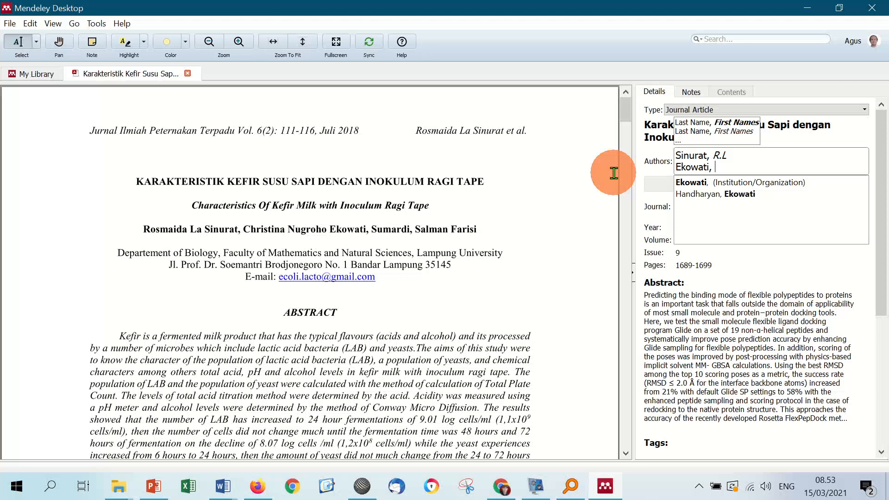
text(C.N.)
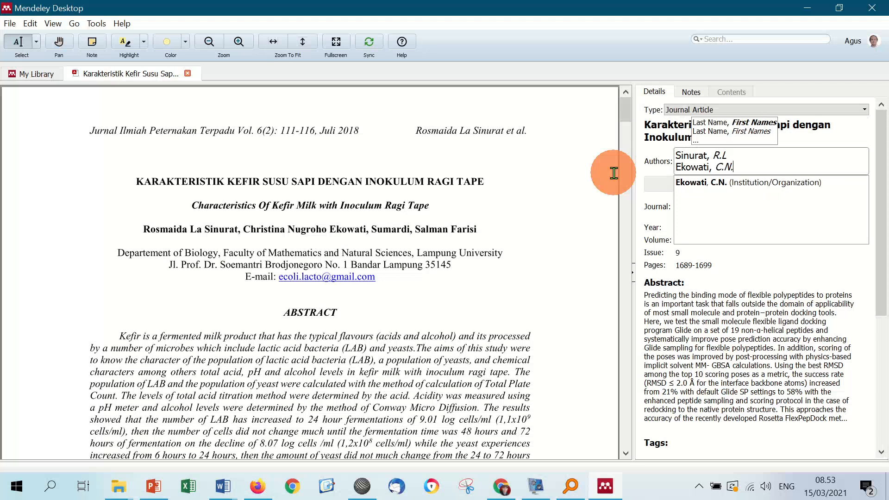
click(760, 155)
text(.)
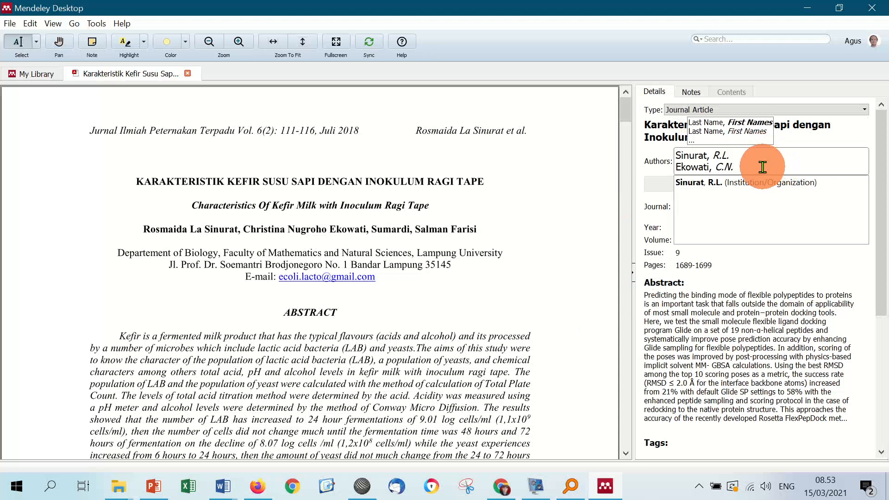
Step: Add the PDF's third and fourth authors to the article's author list as last name and initial
click(747, 166)
key(Return)
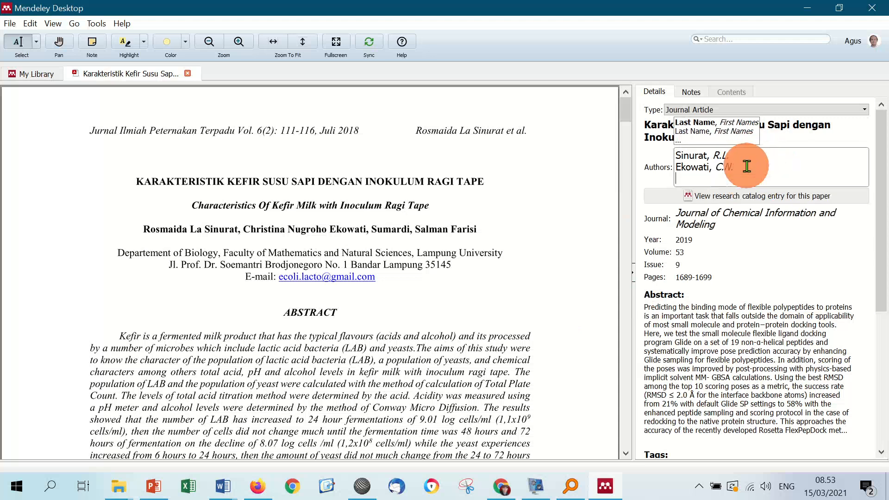
text(Sumardi, S.)
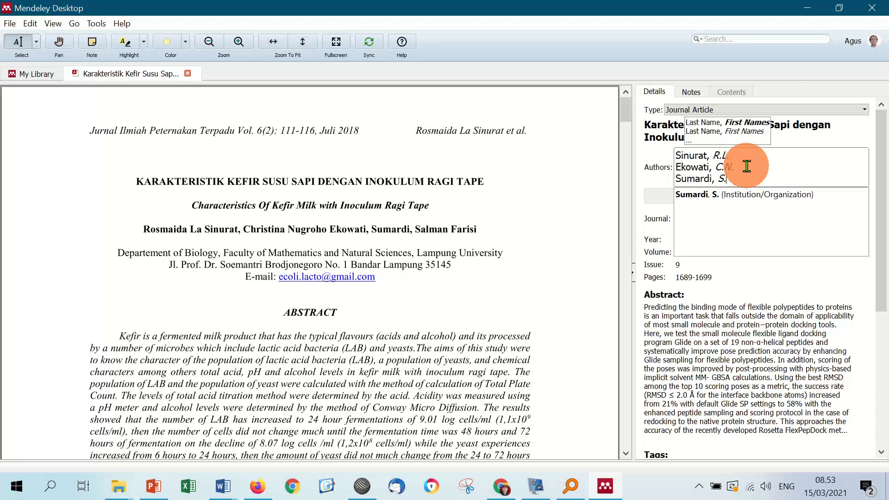
key(Return)
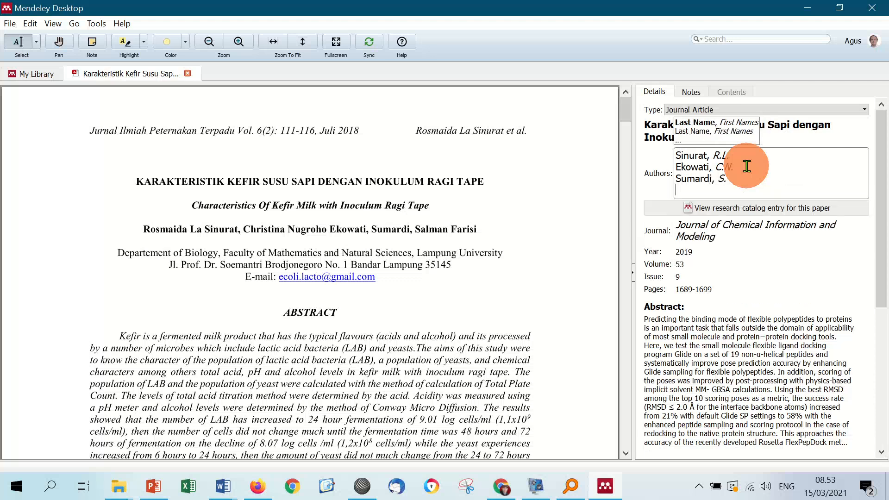
text(Fari)
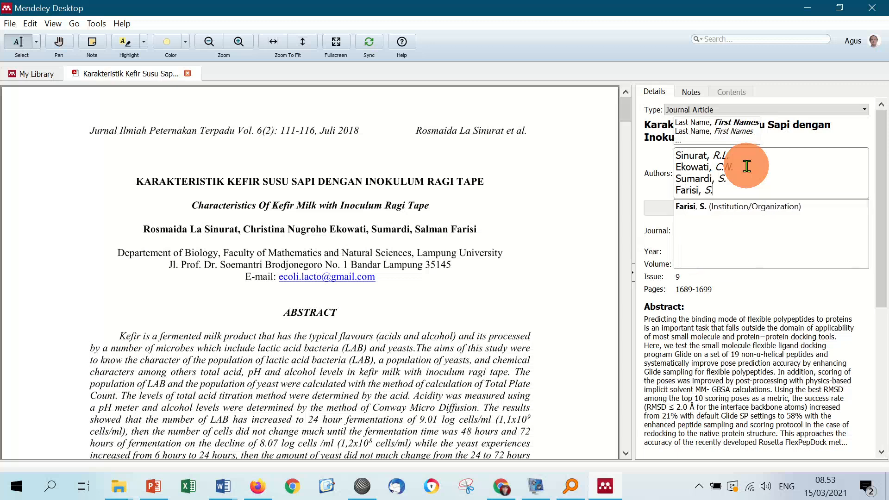
text(si, S.)
click(641, 208)
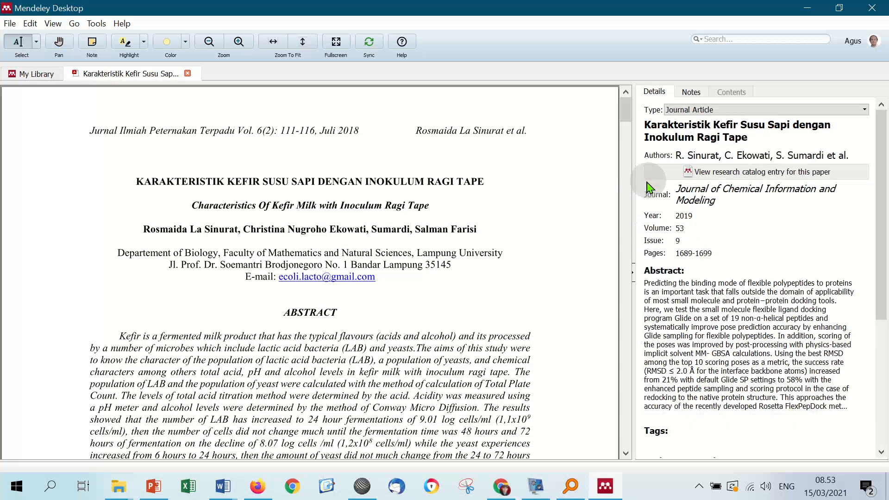
Step: Replace the journal name with "Jurnal Ilmiah Peternakan Terpadu", copied from the PDF's page header
click(736, 204)
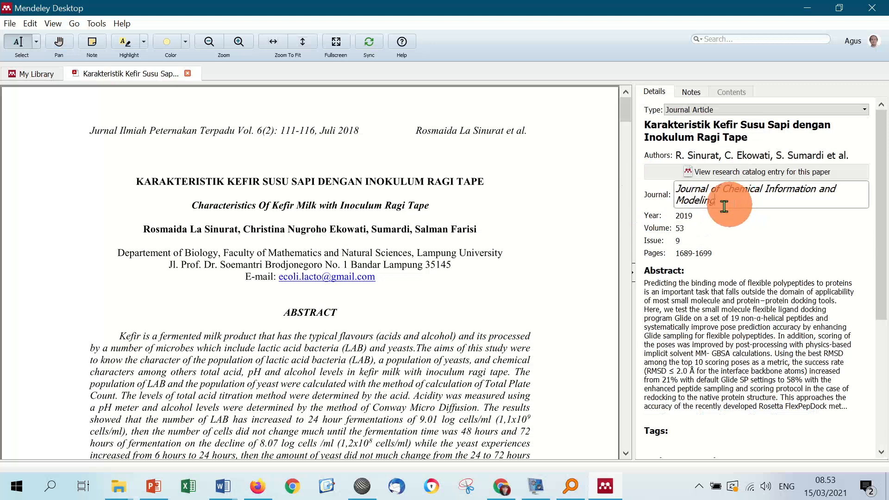
click(130, 135)
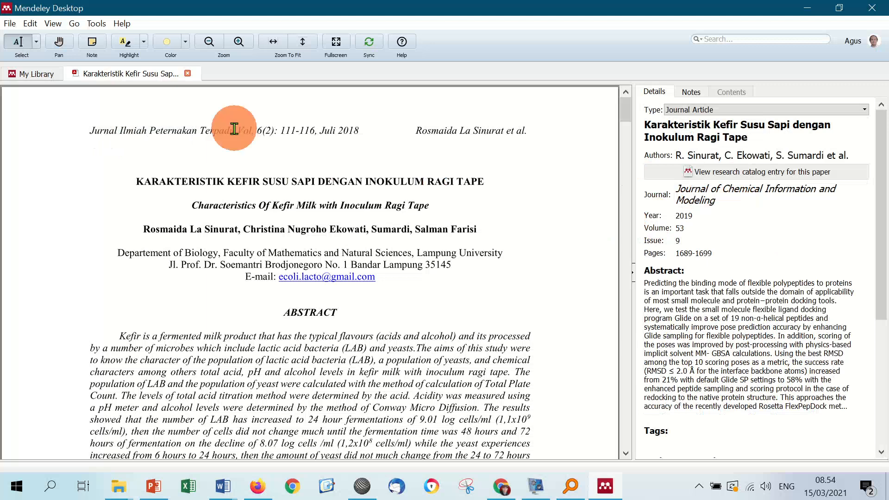
click(99, 123)
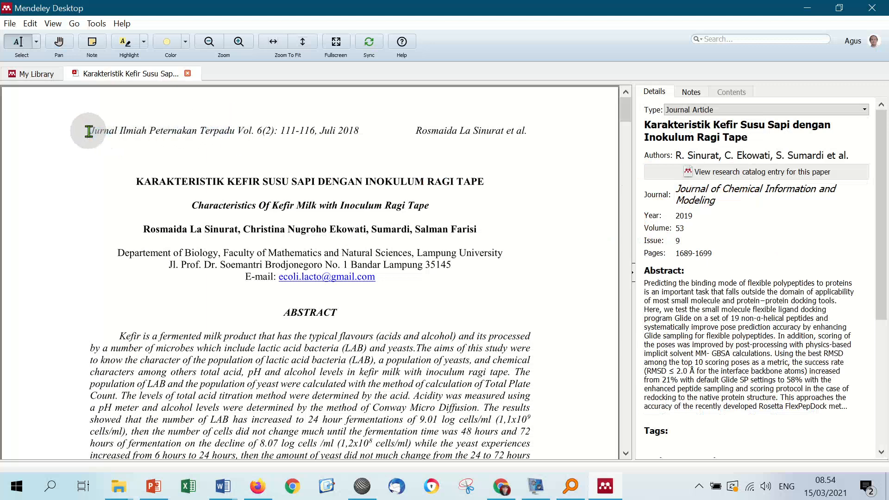
drag(92, 131, 90, 132)
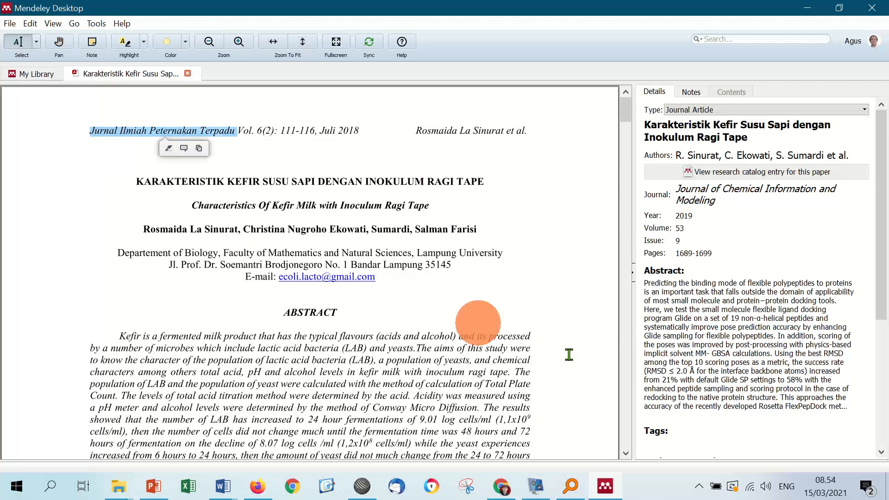
click(732, 195)
text(Jurnal Ilmiah Peternakan Terpadu Vol.)
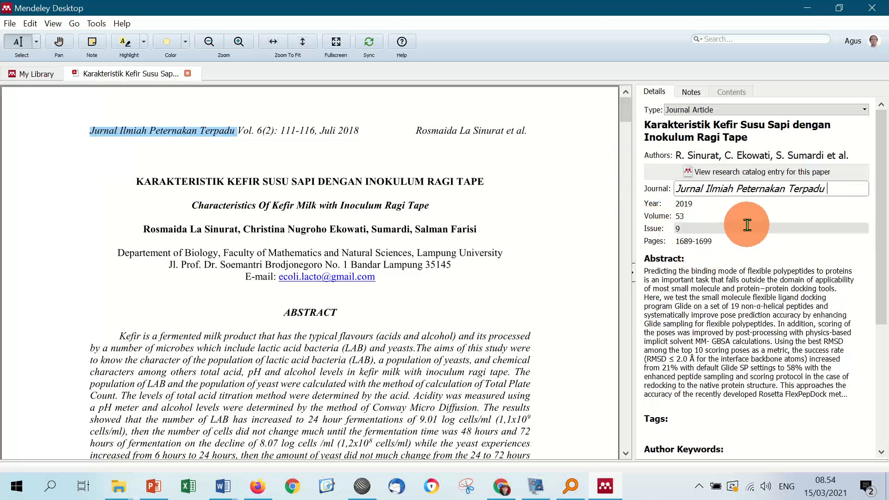
Step: Set the article's year to 2018, volume to 6, issue to 2 and pages to 111-116
click(726, 202)
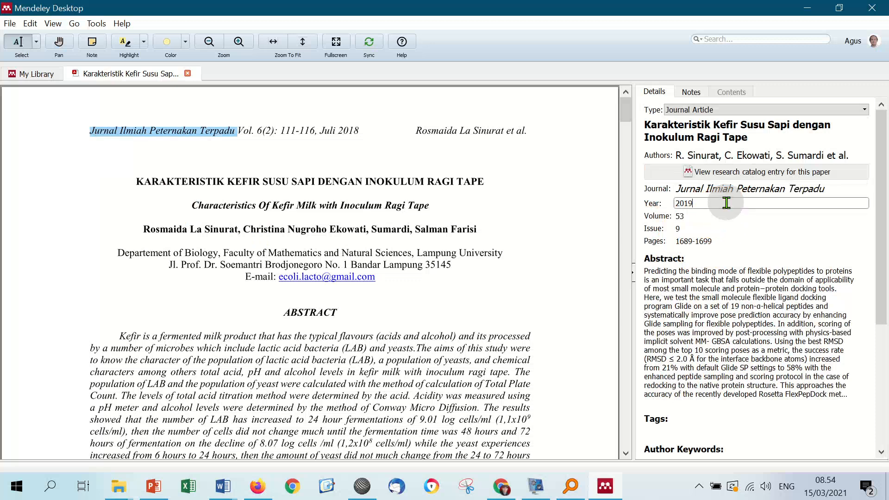
key(BackSpace)
text(8)
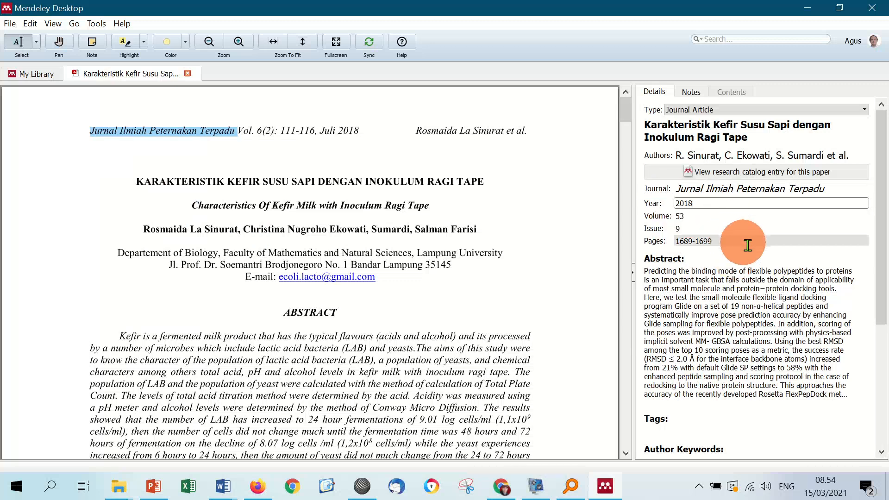
click(716, 217)
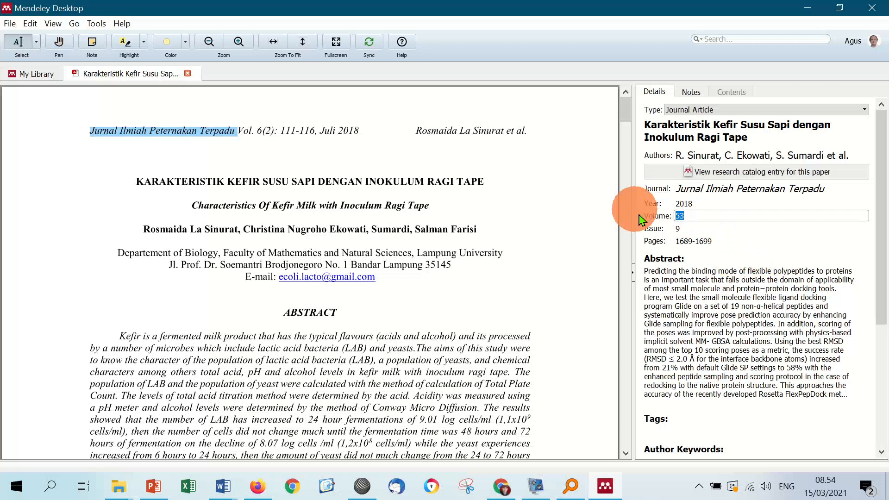
text(6)
click(705, 228)
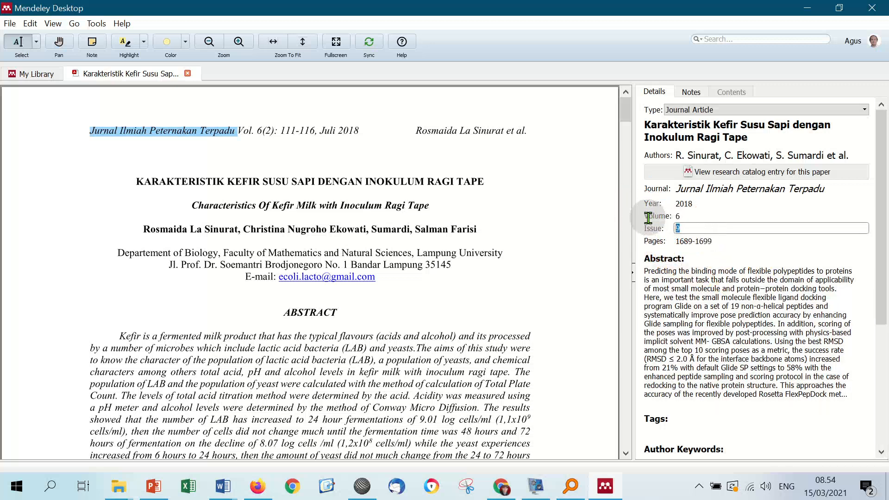
click(725, 241)
text(1)
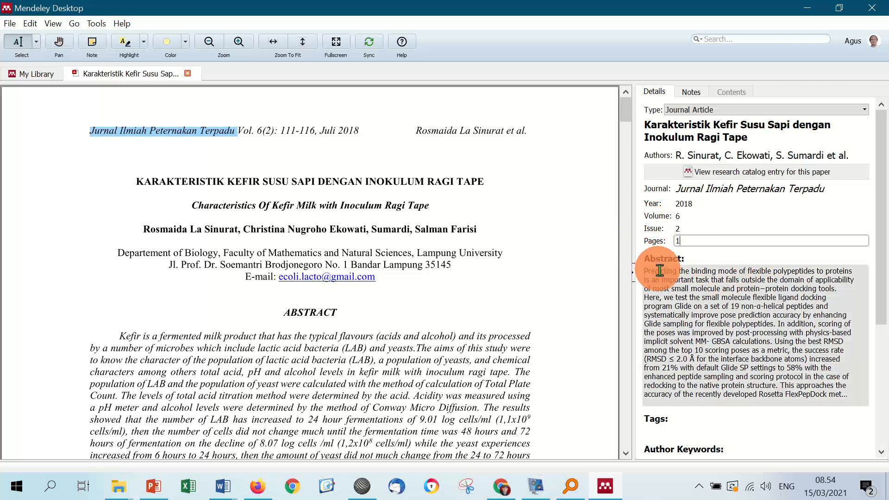
text(11-116)
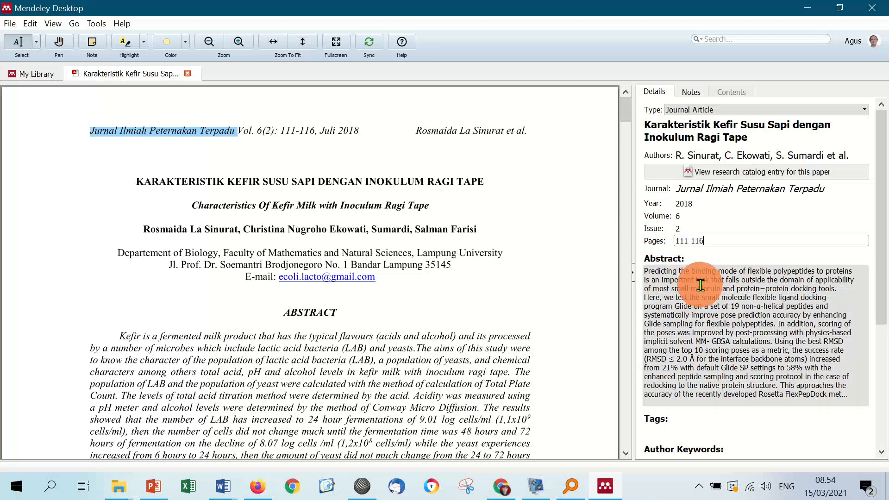
Step: Compare the article's stored abstract with the abstract printed in the PDF, leaving the abstract field unedited
click(739, 280)
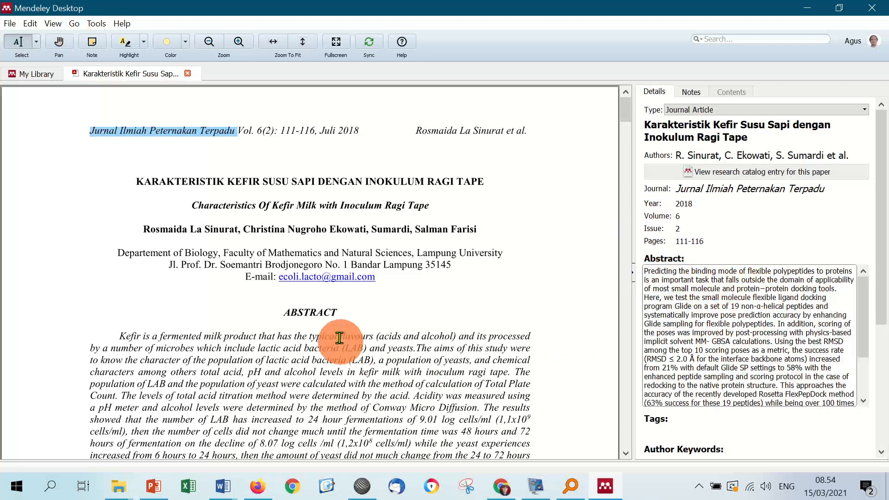
scroll(782, 326, down, 3)
scroll(463, 326, down, 3)
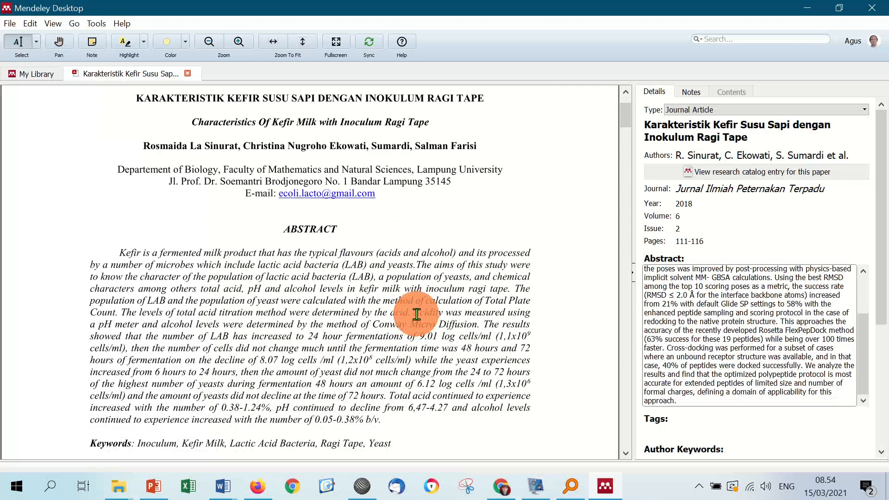
scroll(783, 336, up, 3)
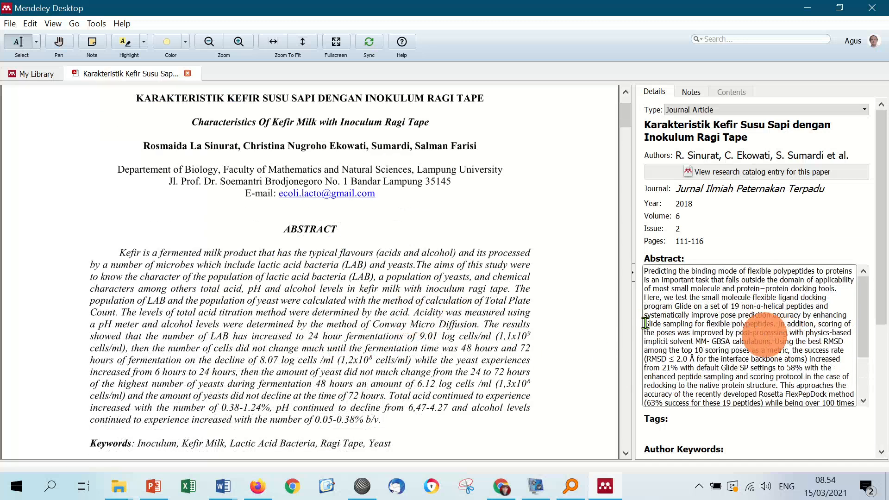
click(313, 296)
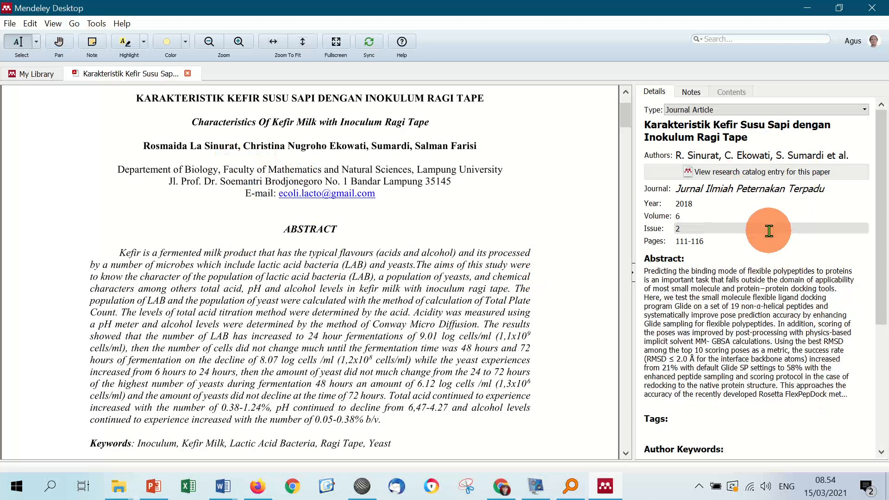
Step: Switch to PowerPoint, highlight the competency "Meng-edit sitasi (pengutipan) pada WORD", and return to the two Word documents
click(158, 494)
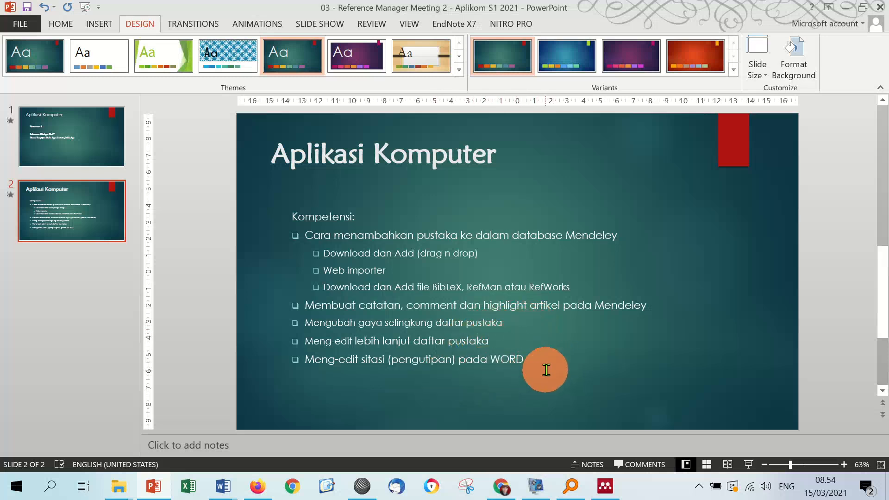
drag(528, 361, 305, 359)
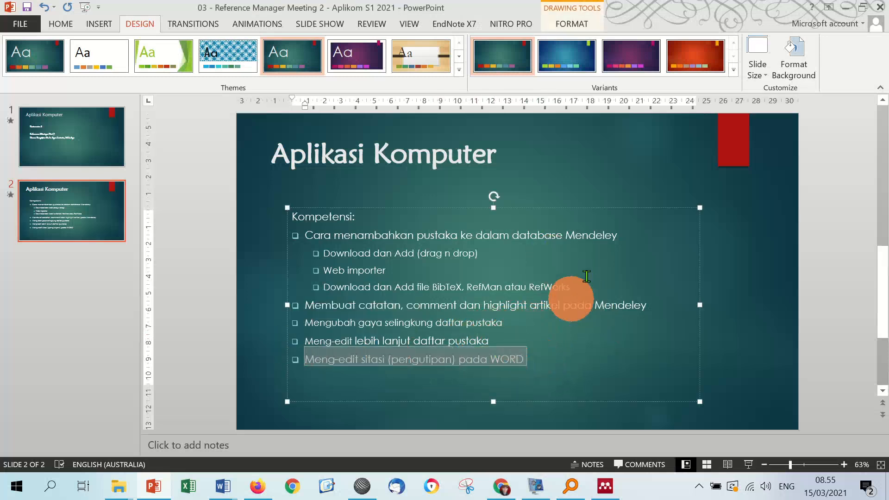
click(844, 12)
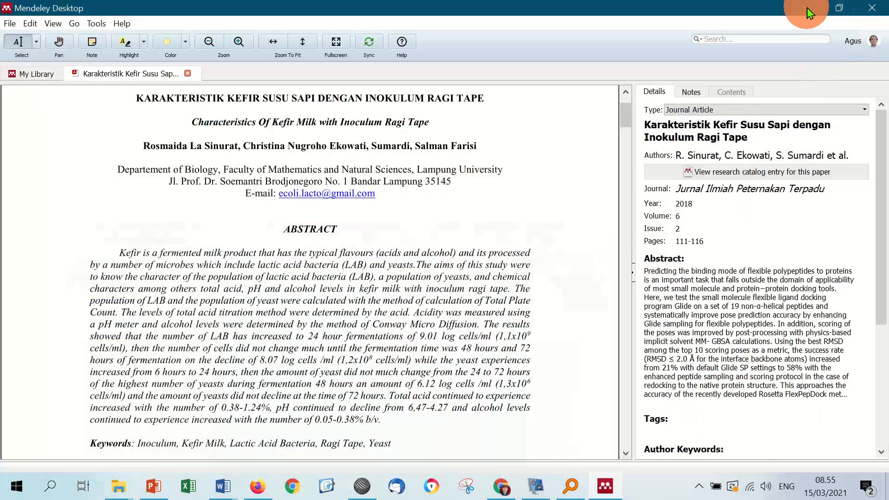
click(809, 13)
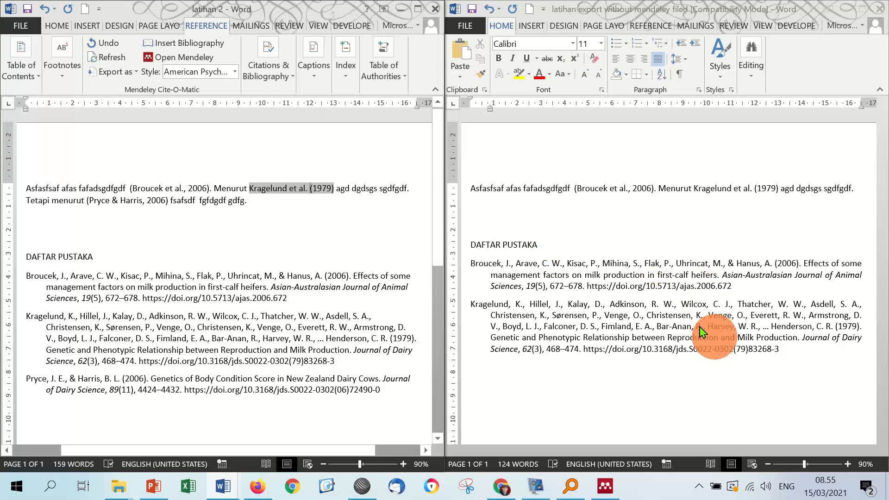
click(700, 486)
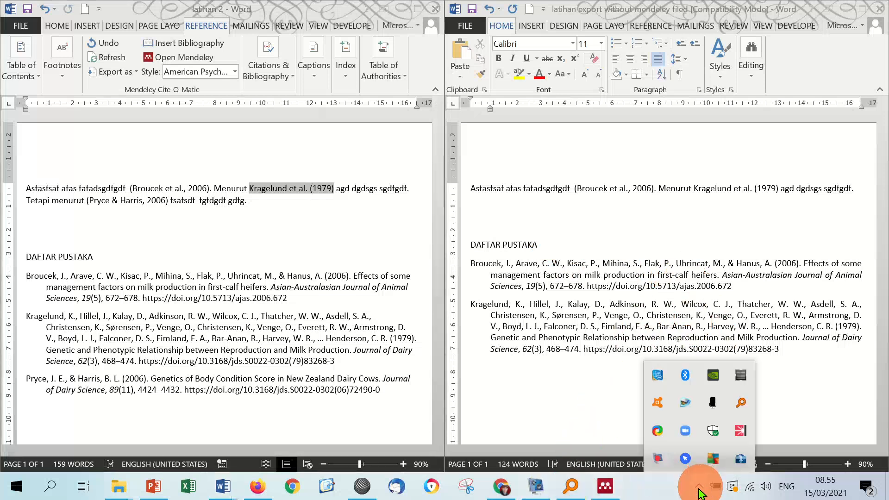
right_click(658, 458)
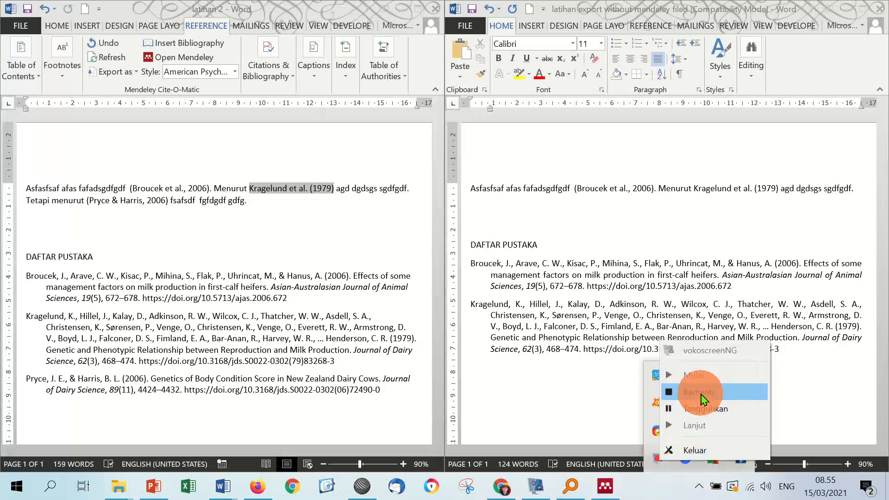